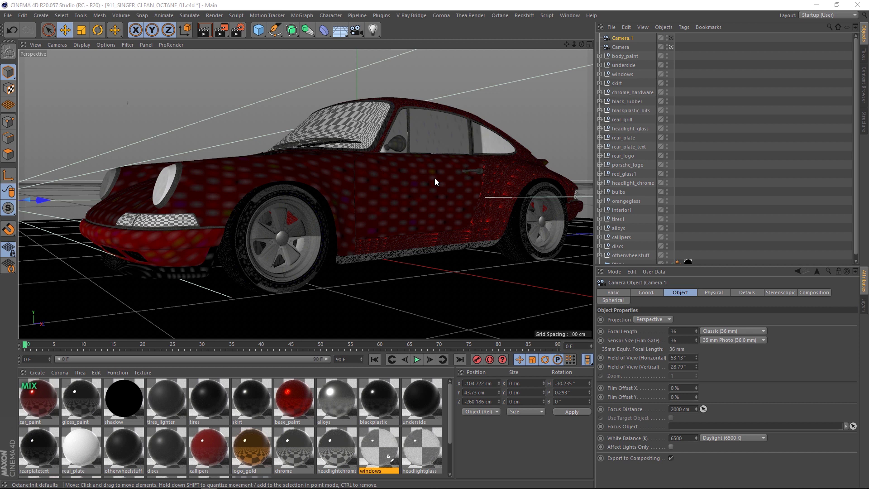
Open the HDRLightStudioC4D connection dialog from the Plugins menu
left_click(381, 16)
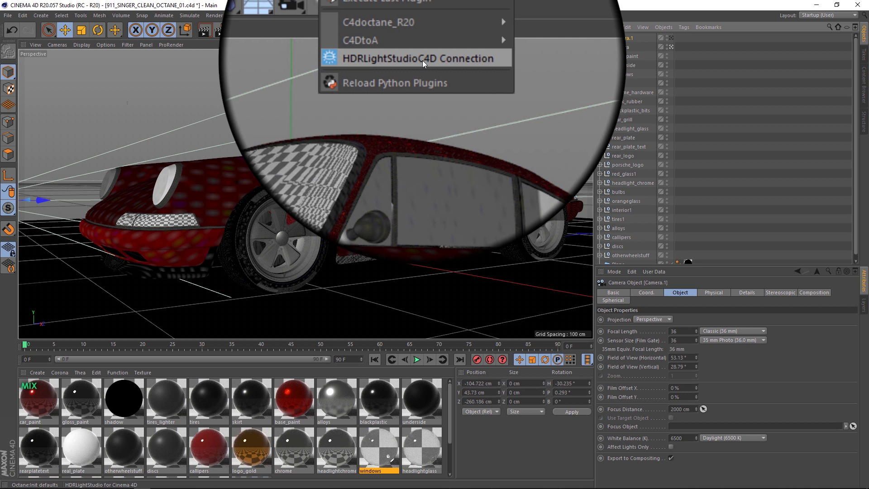
left_click(426, 61)
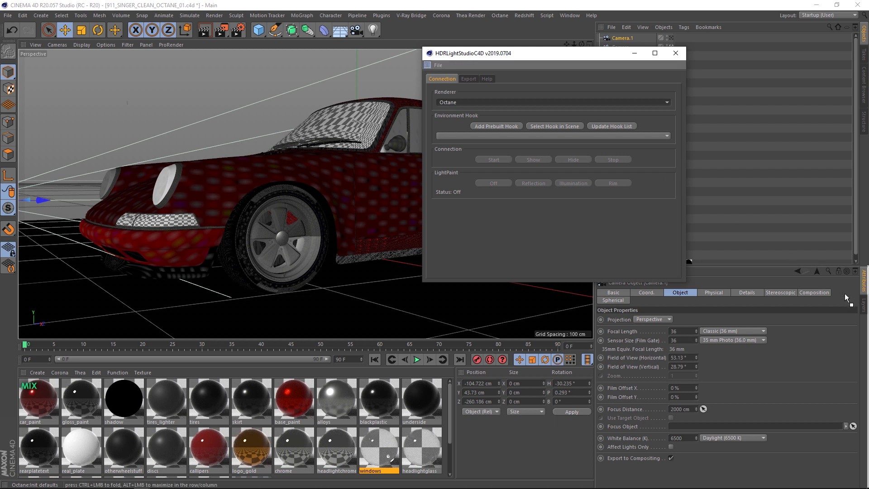
Dock the floating HDRLightStudioC4D window as a tab in the right-hand dock
left_click_drag(845, 298, 866, 308)
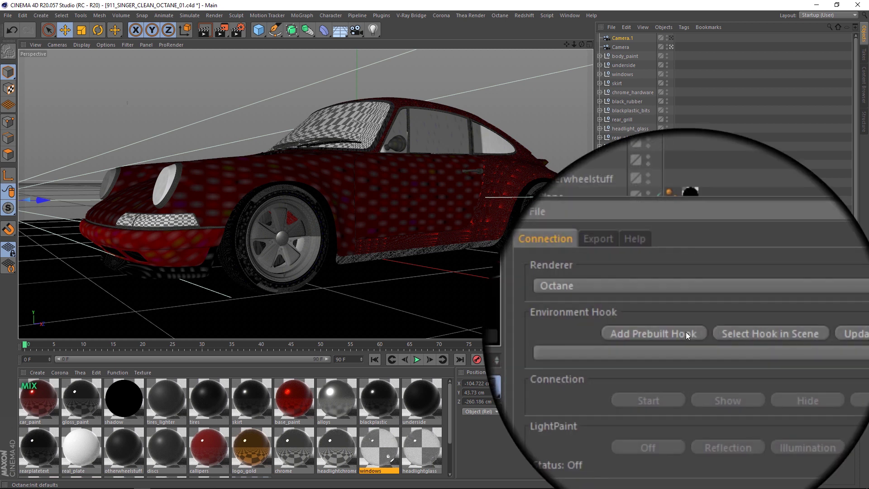
Add the prebuilt HDRLightStudio.Octane hook and expand it to reveal the HDRLS_Env sky
left_click(686, 333)
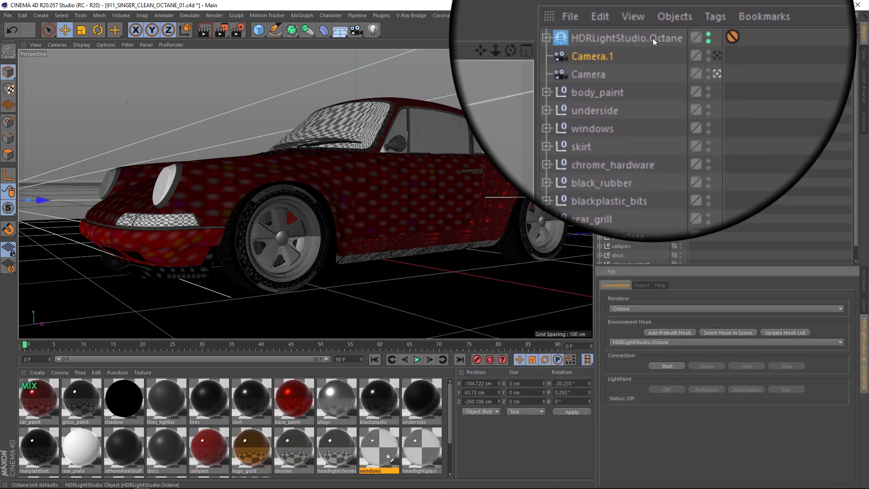
left_click(598, 38)
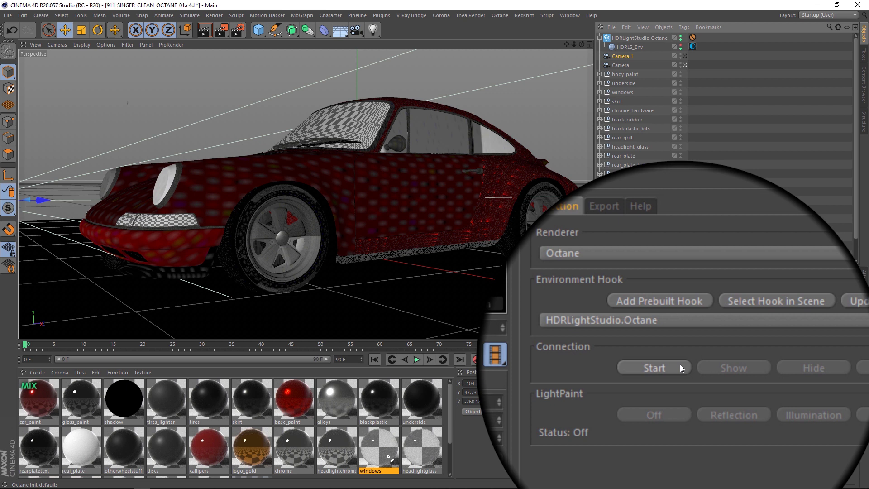
Launch HDR Light Studio, widen its render view, and load the Default > Cinema 4D layout
left_click(680, 366)
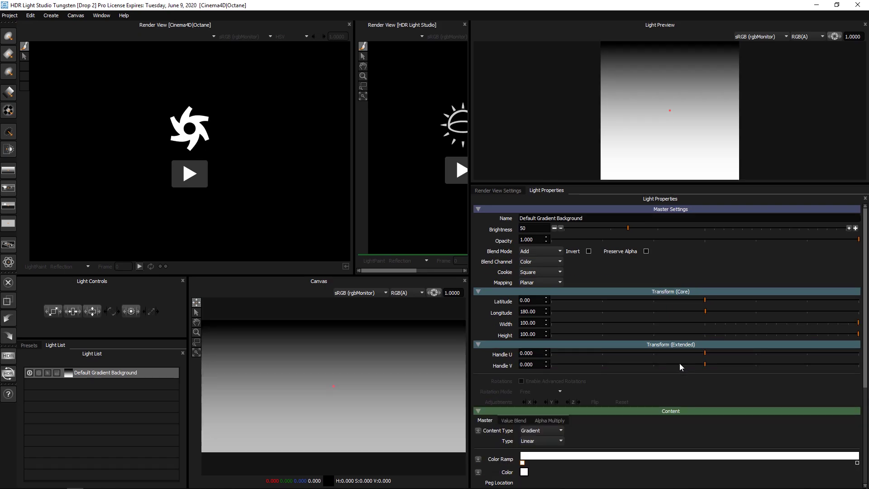
left_click_drag(355, 124, 280, 124)
left_click(101, 15)
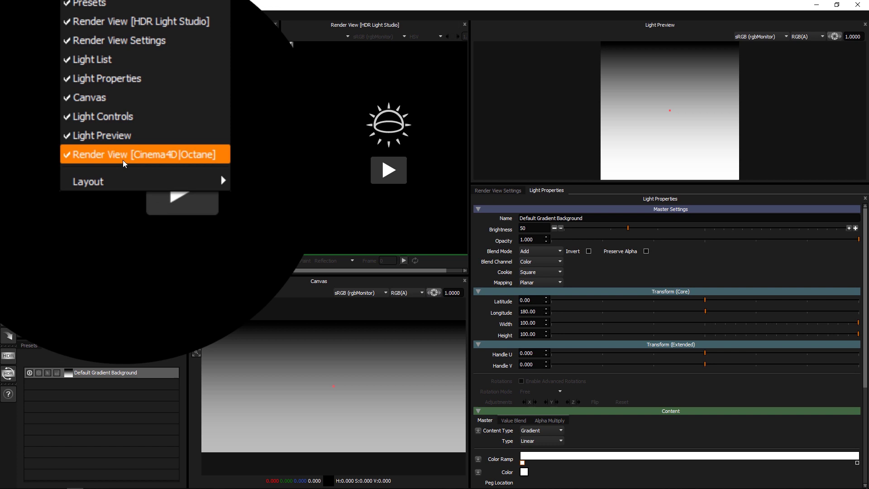
mouse_move(124, 170)
mouse_move(185, 170)
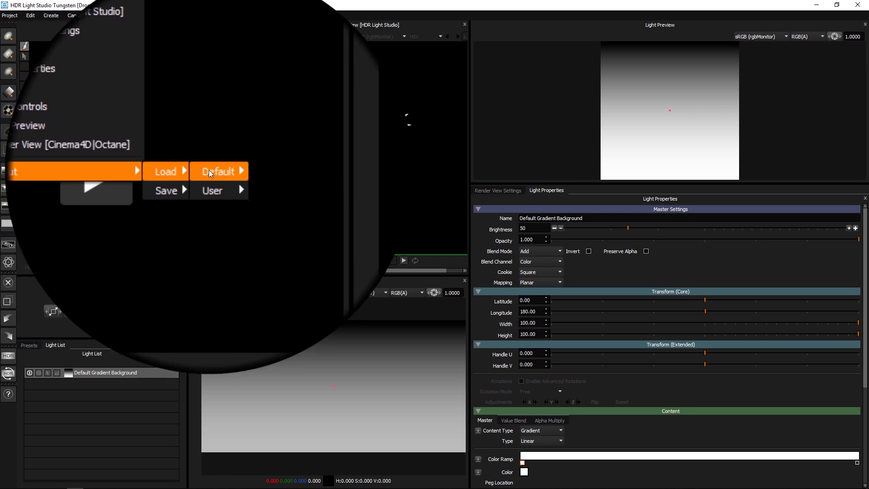
mouse_move(213, 171)
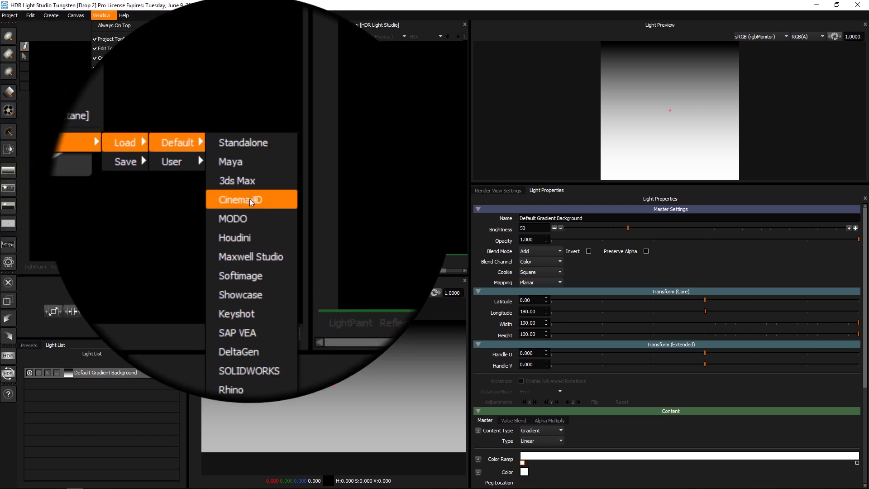
left_click(249, 199)
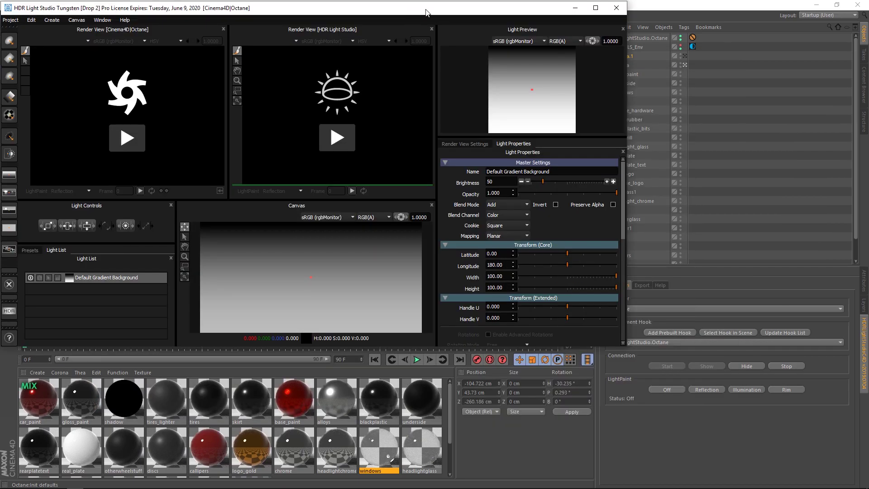
Show the HDRLS_Env tag's ImageTexture, loaded with the 646x323 HdrlsTempRawFile EXR
left_click_drag(425, 12, 214, 242)
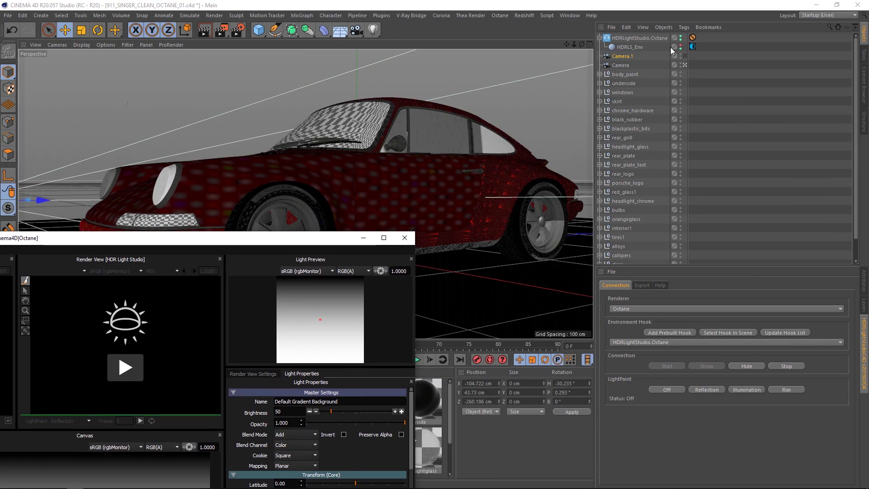
left_click(692, 48)
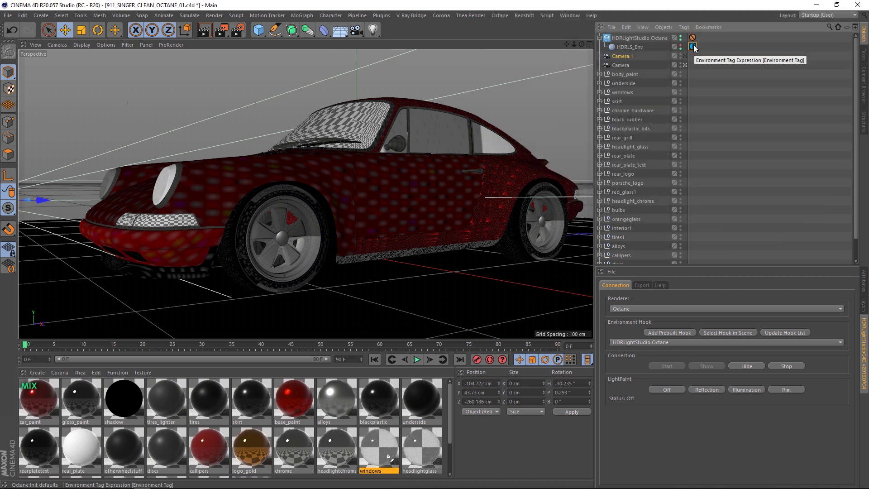
left_click(865, 285)
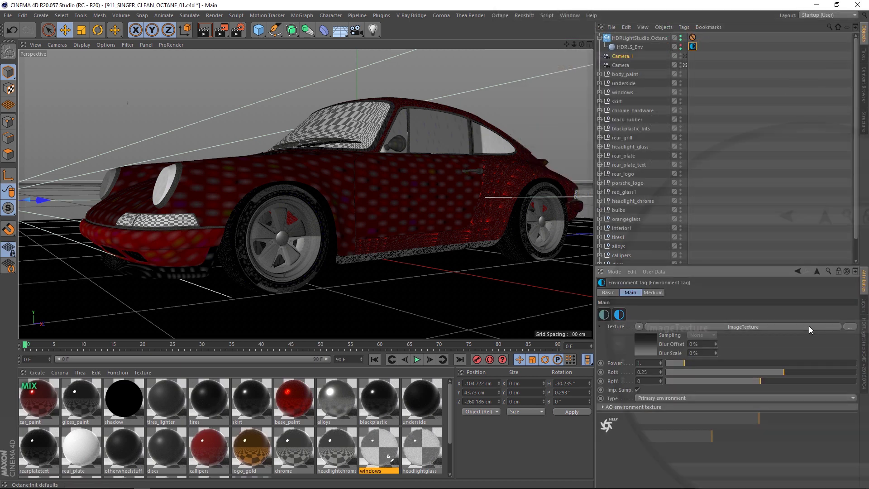
left_click(770, 326)
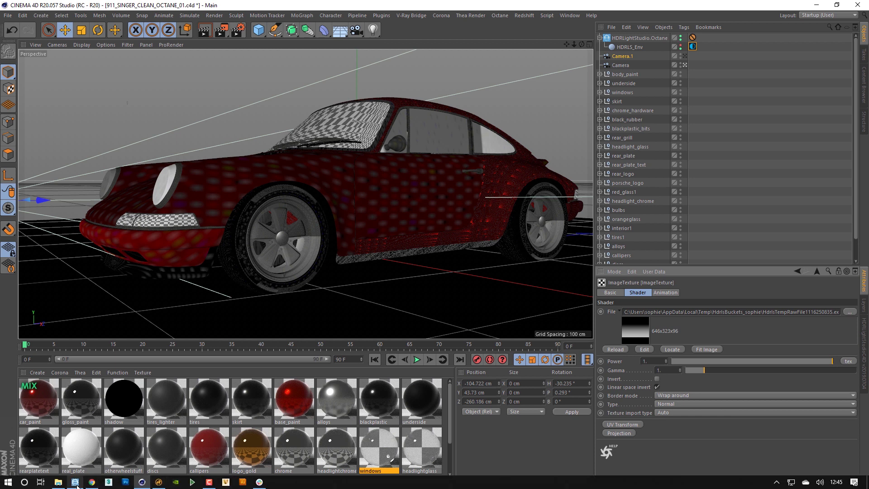
Bring HDR Light Studio back, maximize it, and widen both render views
left_click(75, 485)
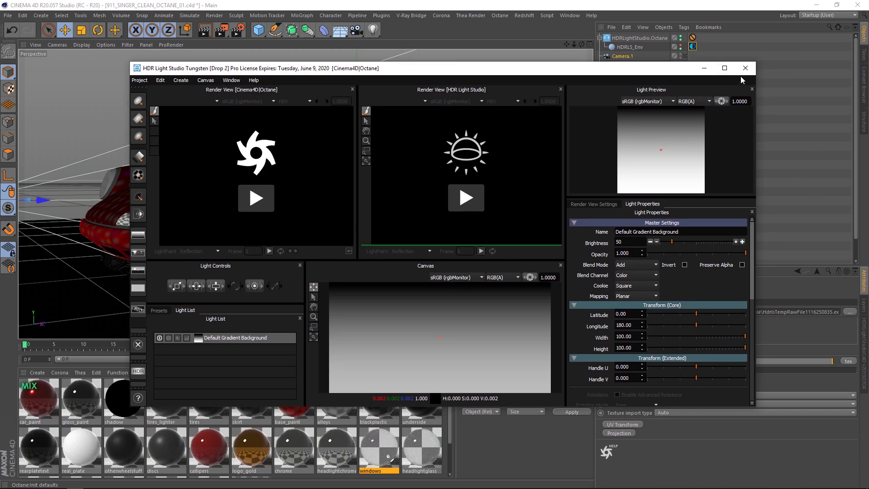
double_click(461, 61)
left_click_drag(442, 71, 681, 80)
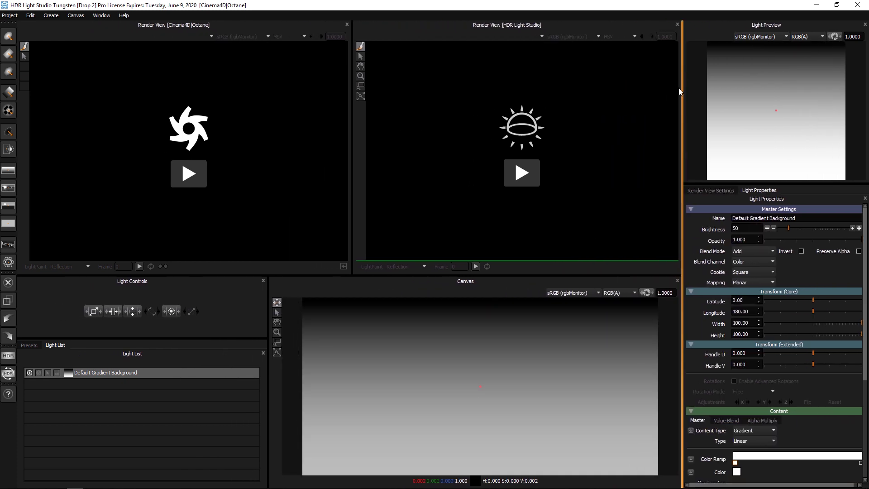
left_click_drag(352, 152, 387, 151)
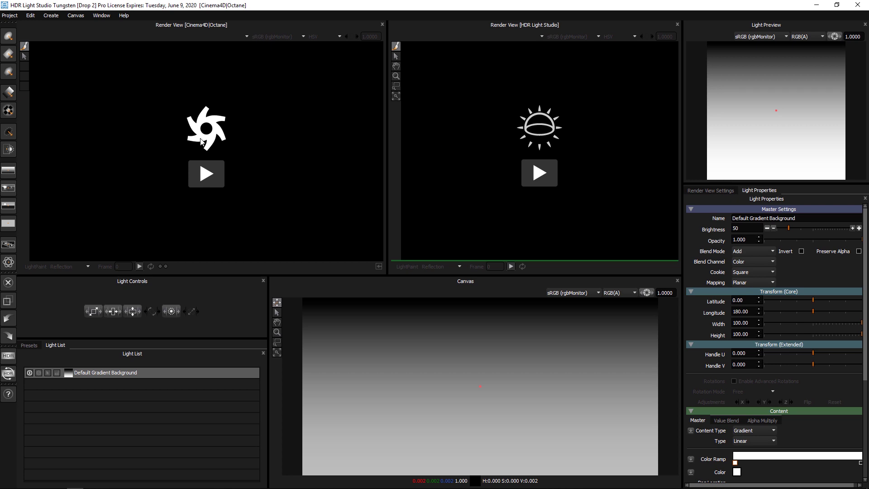
Start the live Octane render of the Porsche and set the gradient background brightness to 15
left_click(206, 174)
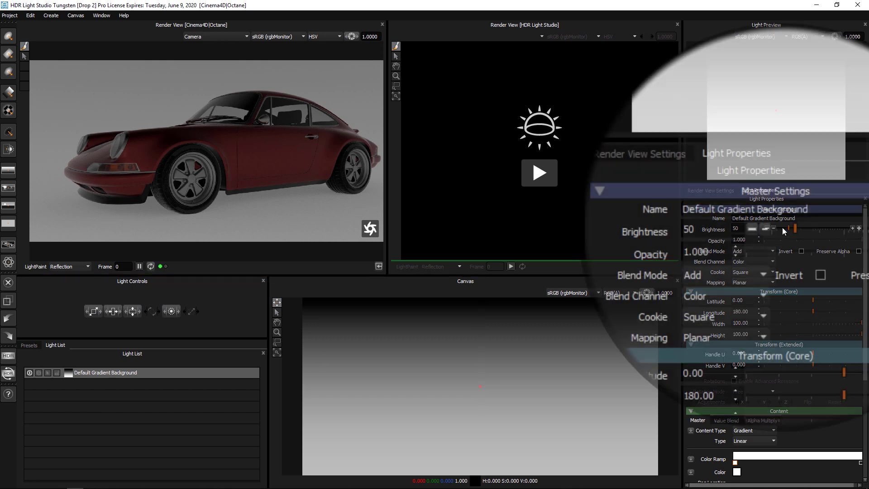
left_click(782, 227)
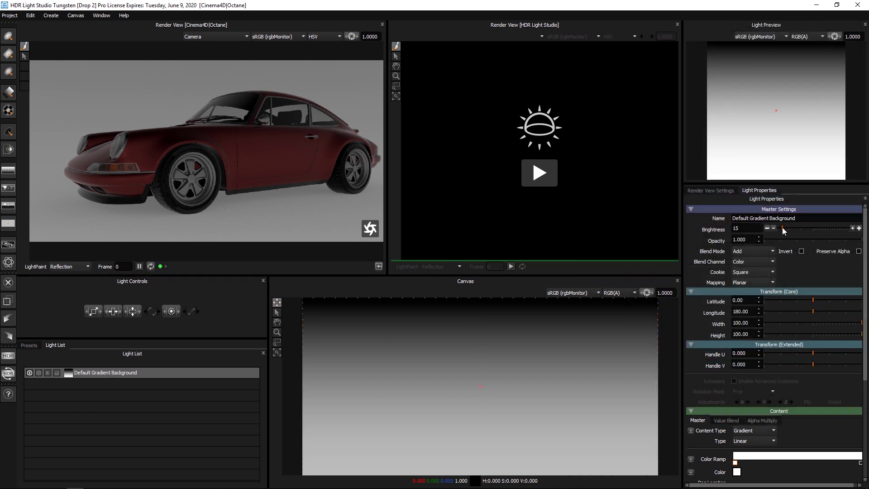
left_click_drag(668, 187, 629, 188)
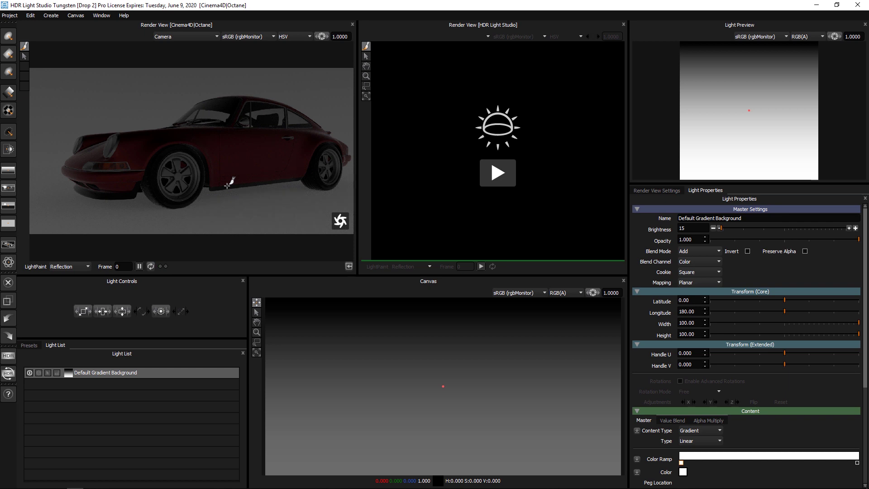
left_click_drag(355, 125, 395, 126)
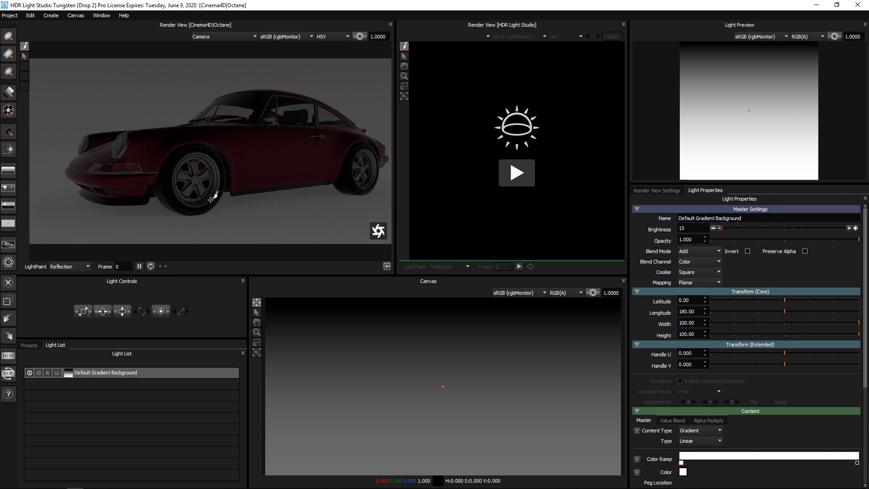
Add a Medium Softbox Diffused preset and LightPaint its reflection onto the windshield (lat -18.81, long 246.28)
left_click(30, 345)
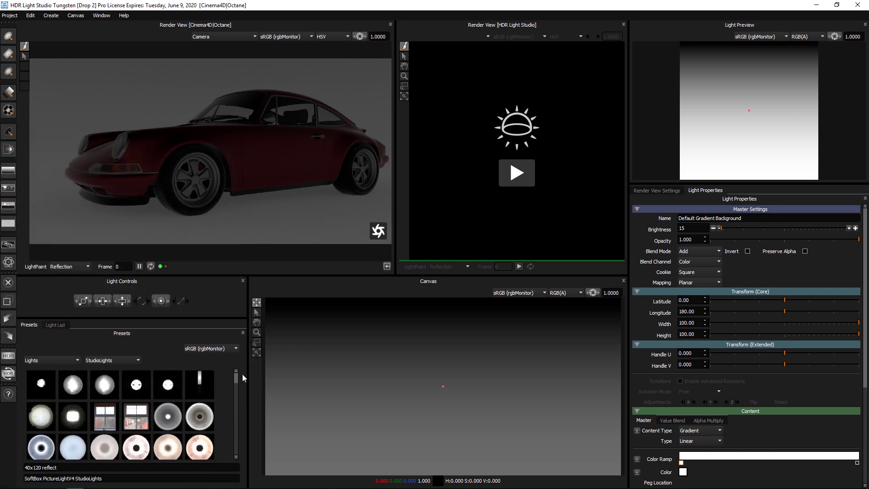
left_click_drag(235, 376, 240, 391)
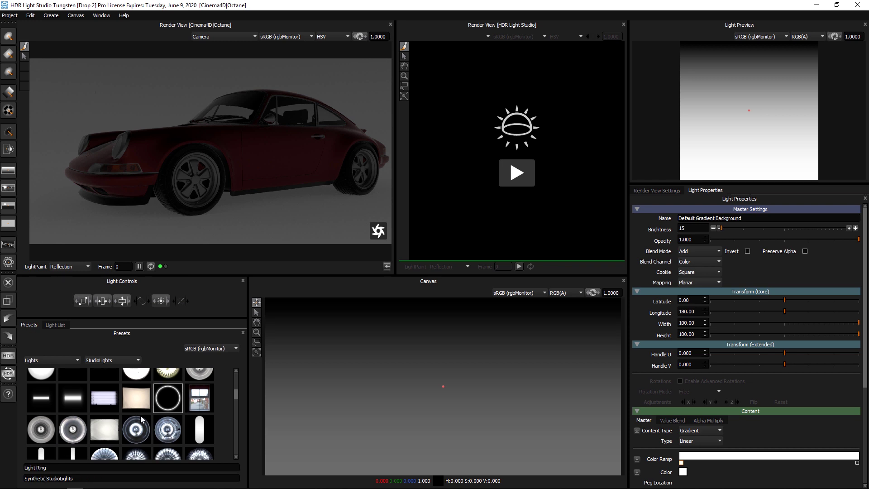
left_click_drag(100, 430, 222, 106)
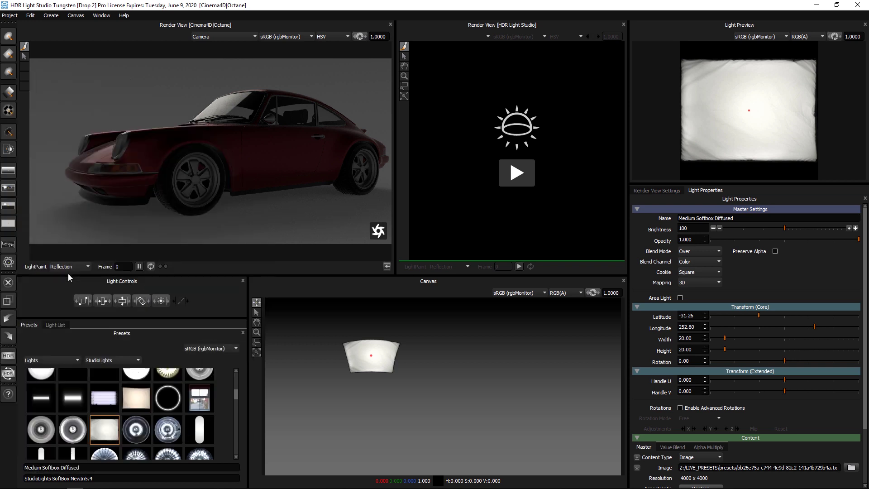
left_click(272, 143)
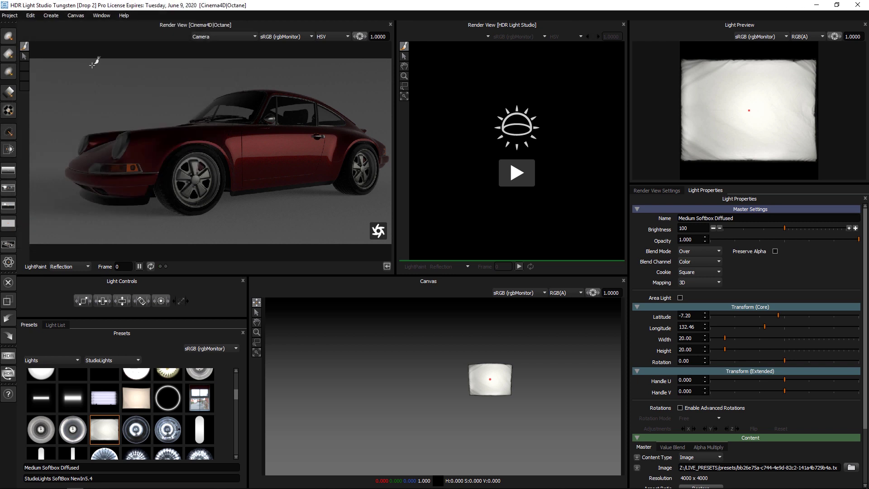
left_click(214, 104)
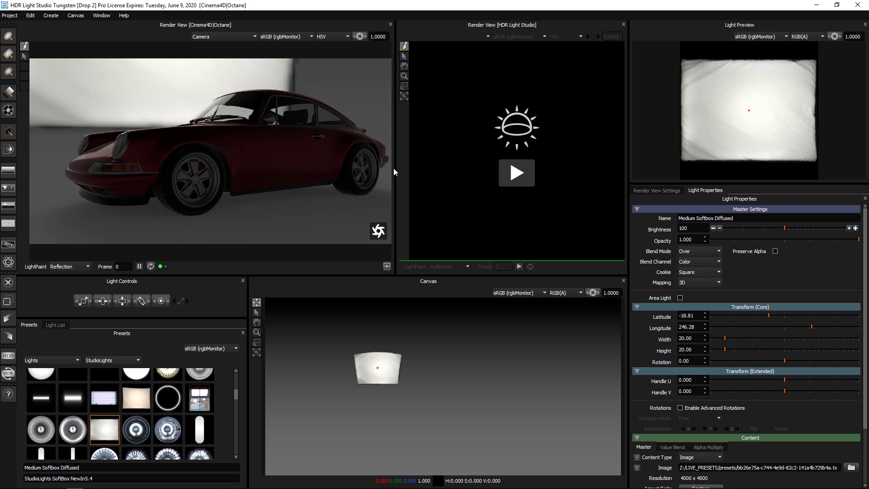
Widen the HDR Light Studio render view, start its preview, and import the car's geometry
left_click_drag(395, 168, 254, 170)
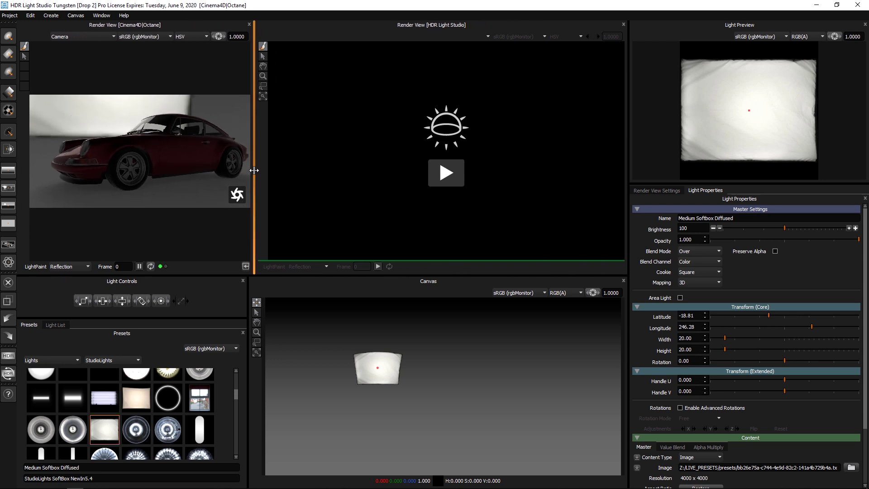
left_click(446, 172)
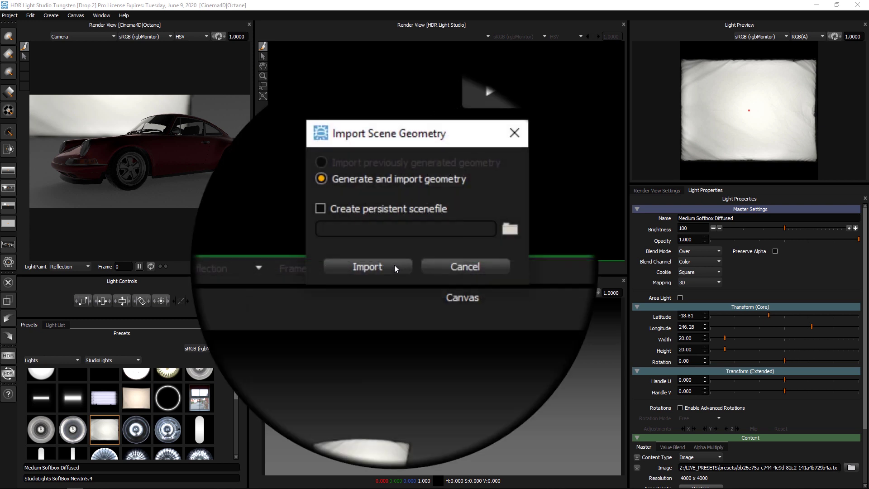
left_click(395, 265)
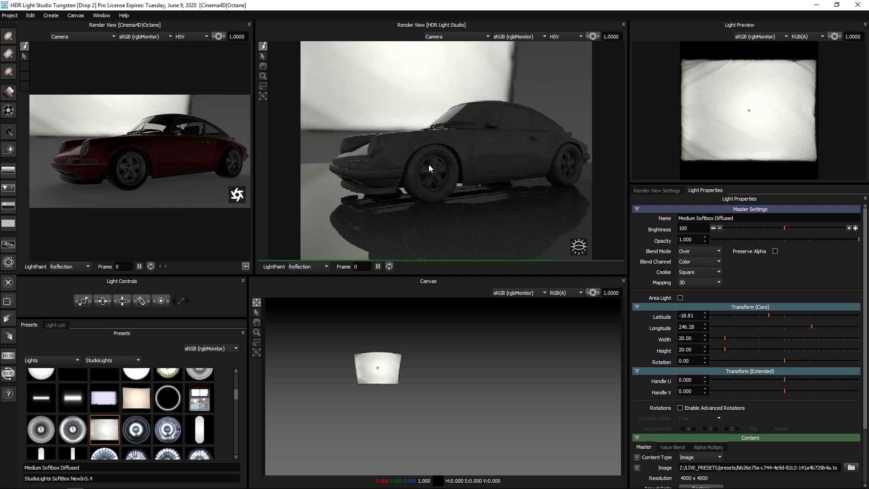
Set the model's diffuse colour to dark red in Render View Settings
left_click(652, 190)
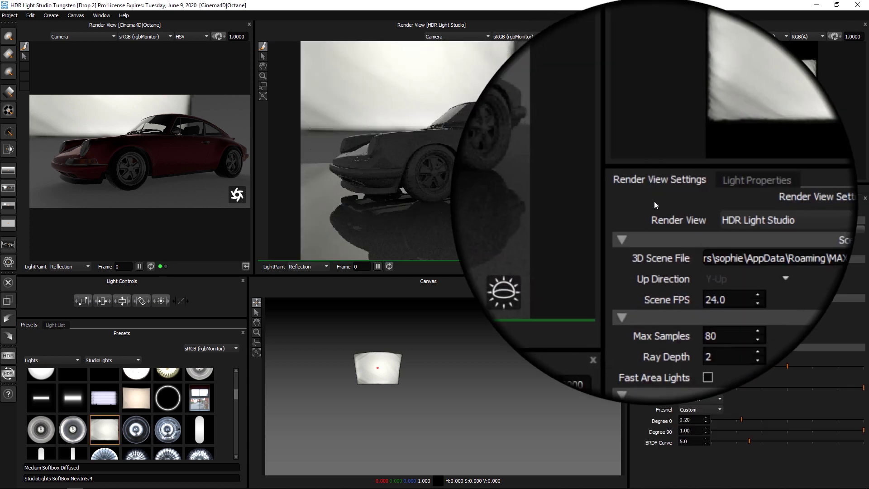
left_click(683, 358)
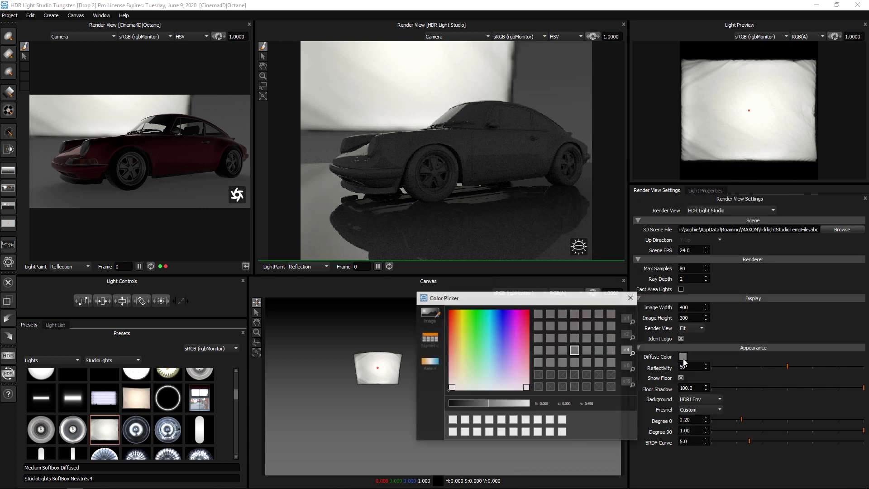
left_click_drag(526, 326, 528, 305)
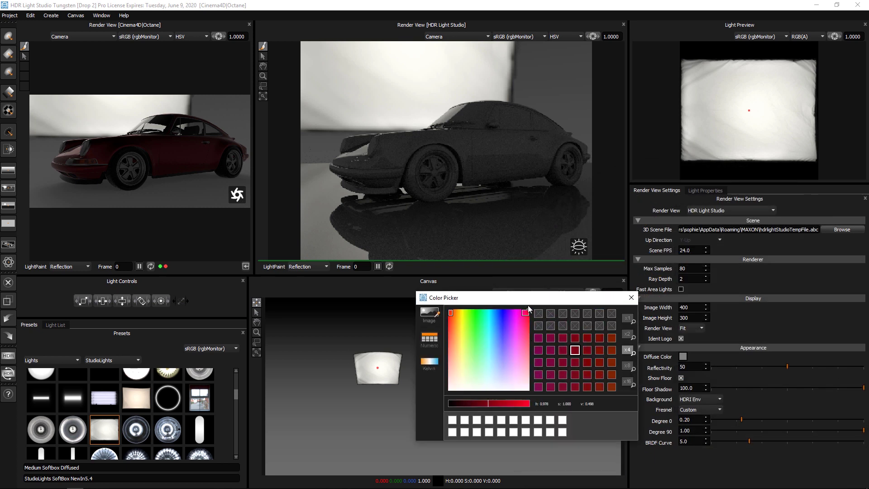
left_click(479, 404)
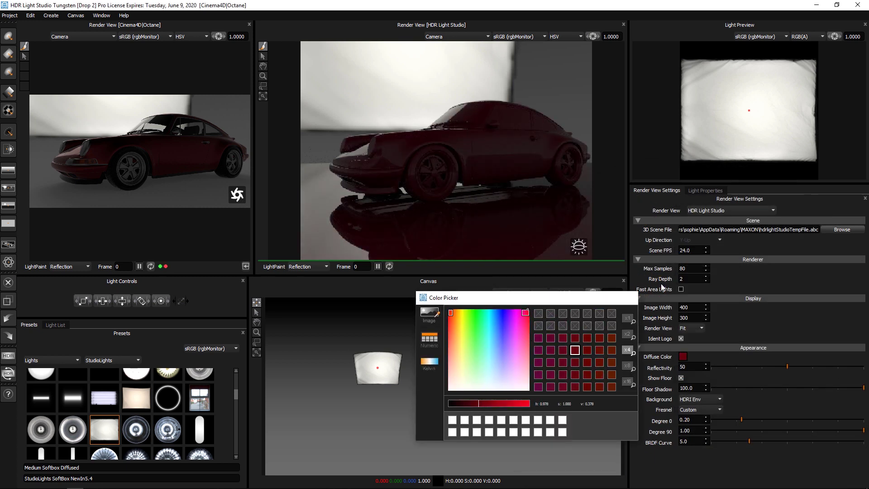
Try the softbox on body, rear arch, door and fender, settling on the windshield (lat -37.08, long 255.45)
left_click(632, 298)
left_click(704, 191)
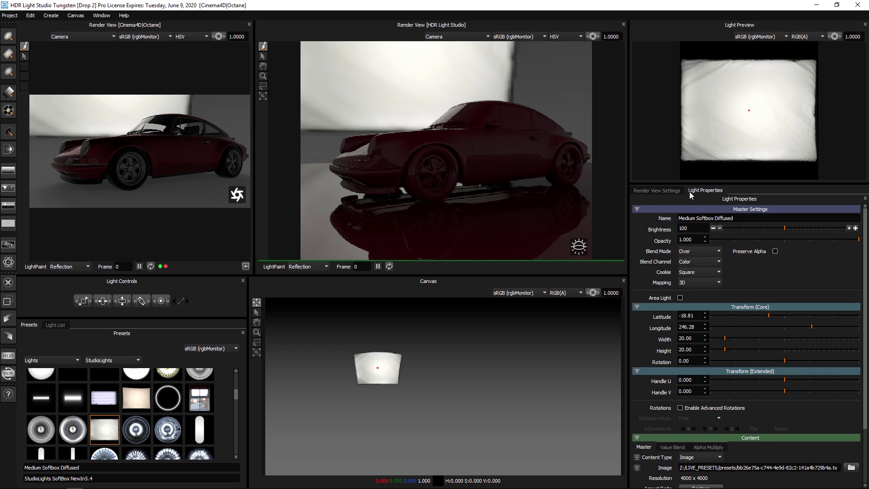
left_click(517, 144)
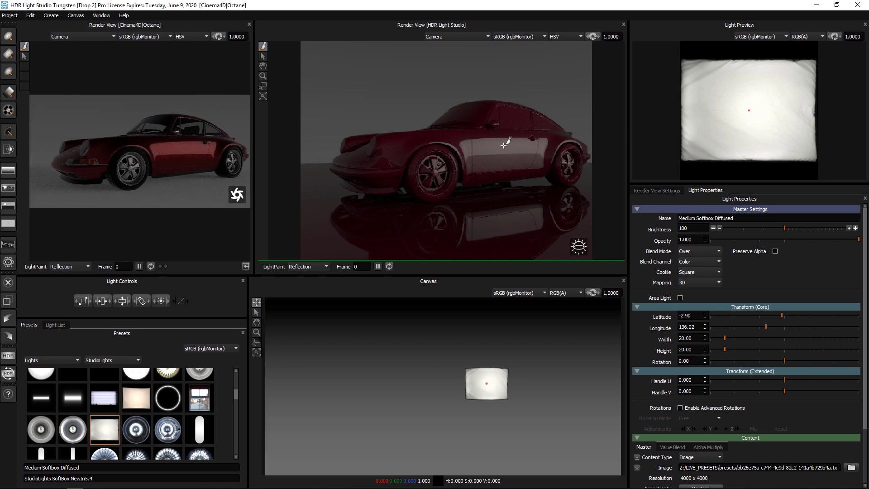
left_click(553, 146)
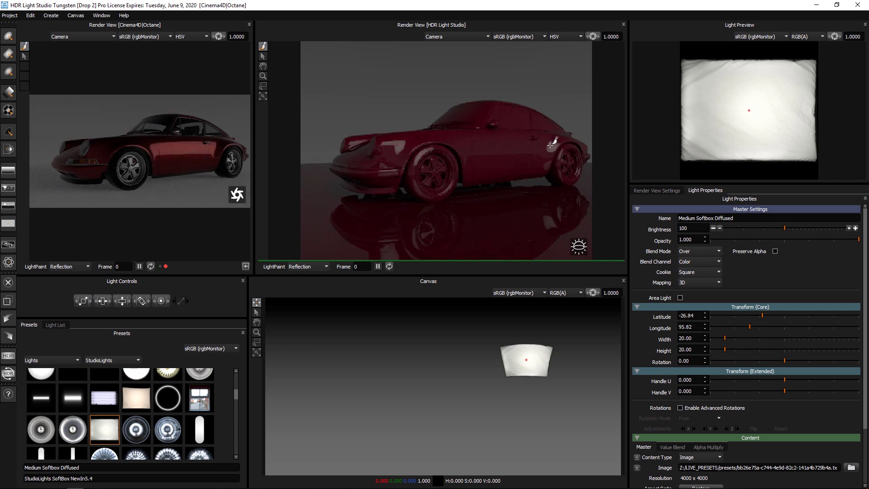
left_click_drag(550, 145, 450, 111)
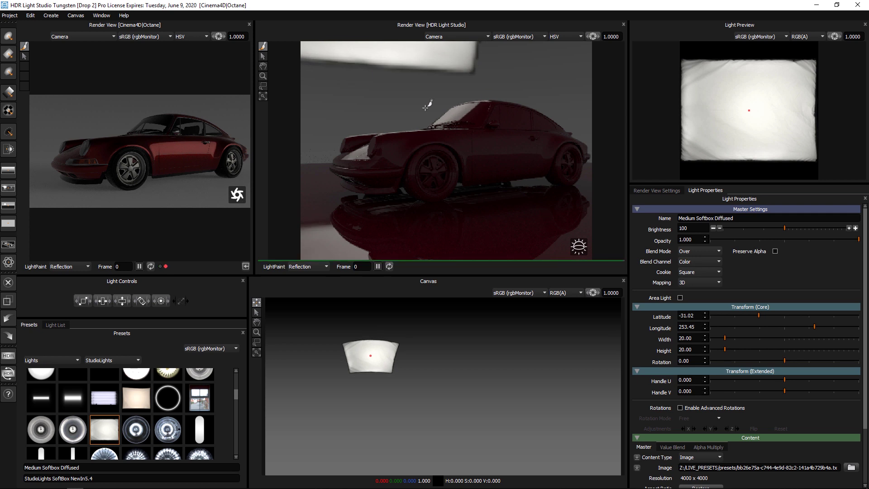
left_click(384, 137)
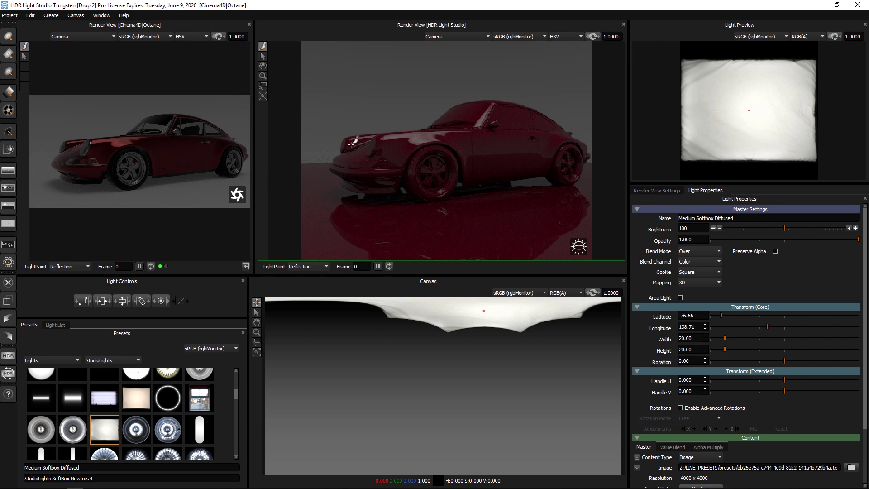
left_click(508, 134)
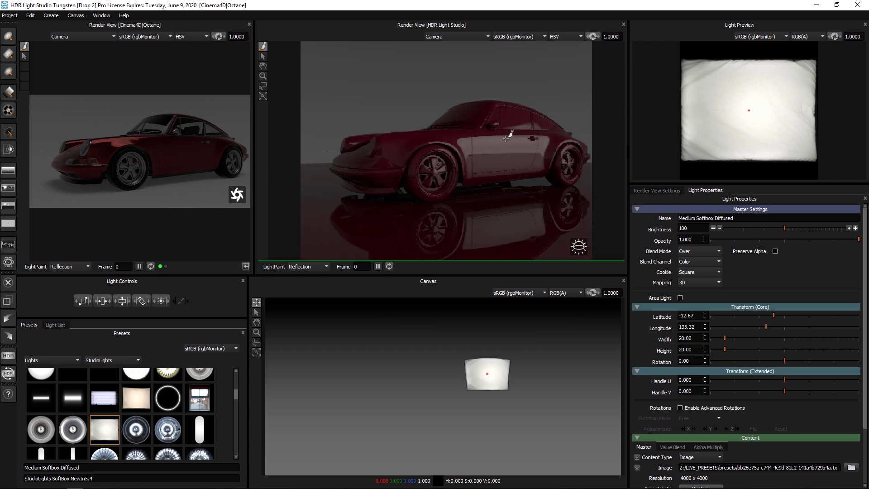
left_click(459, 112)
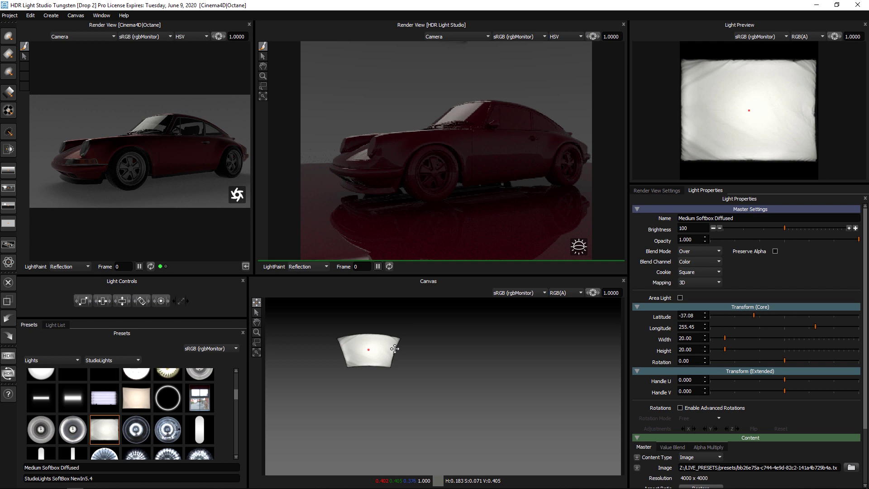
Make the softbox an area light and pull its Smart Dolly from 1000 down to about 45
left_click(680, 297)
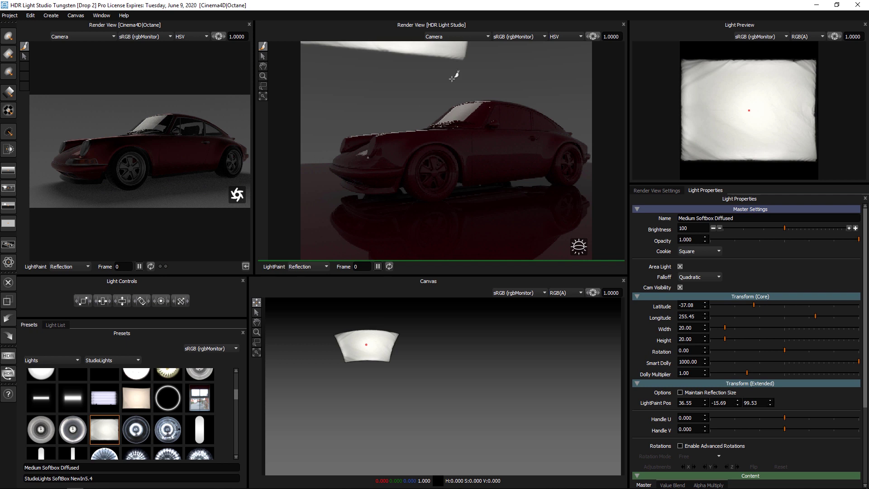
left_click_drag(816, 362, 776, 360)
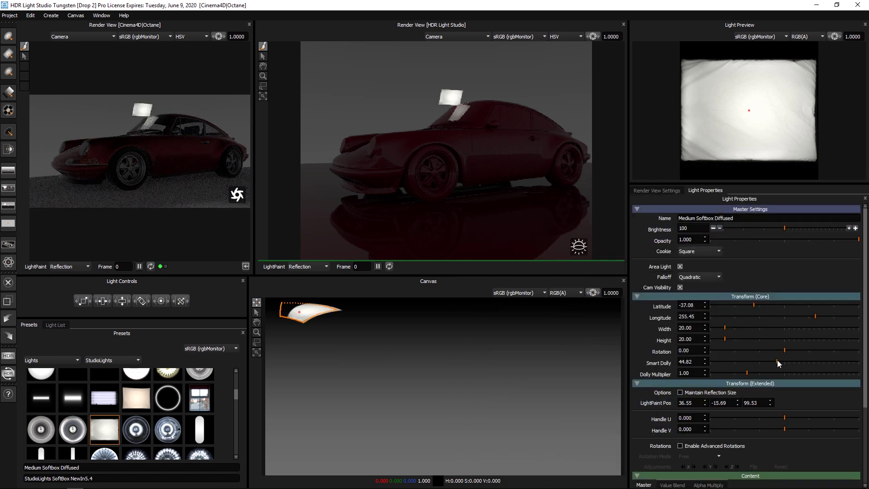
LightPaint the softbox across the car until it sits at the upper front
left_click(528, 112)
left_click(466, 107)
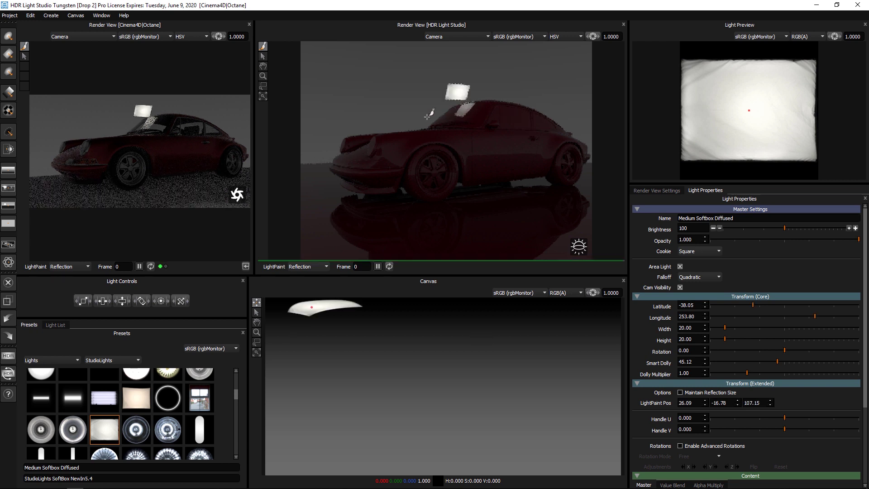
left_click(400, 135)
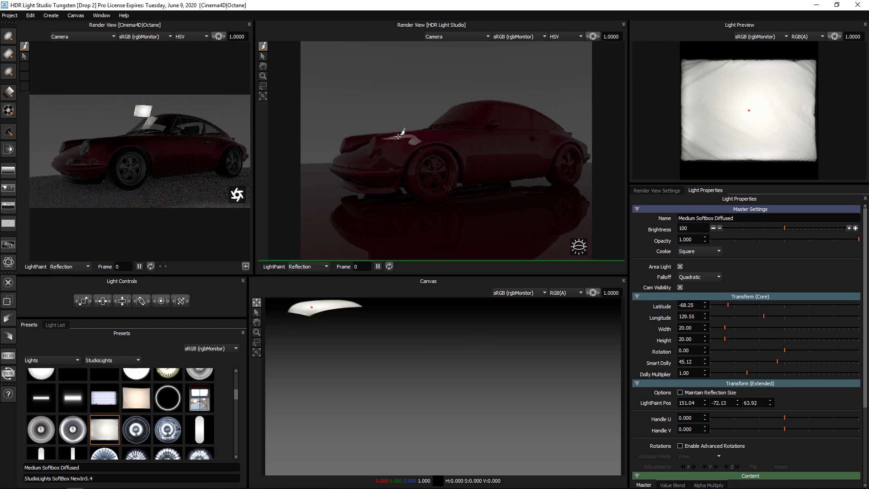
left_click(358, 136)
Duplicate the softbox, place the copy over the roof, size it 42 × 42 and set brightness 407
key("ctrl+d")
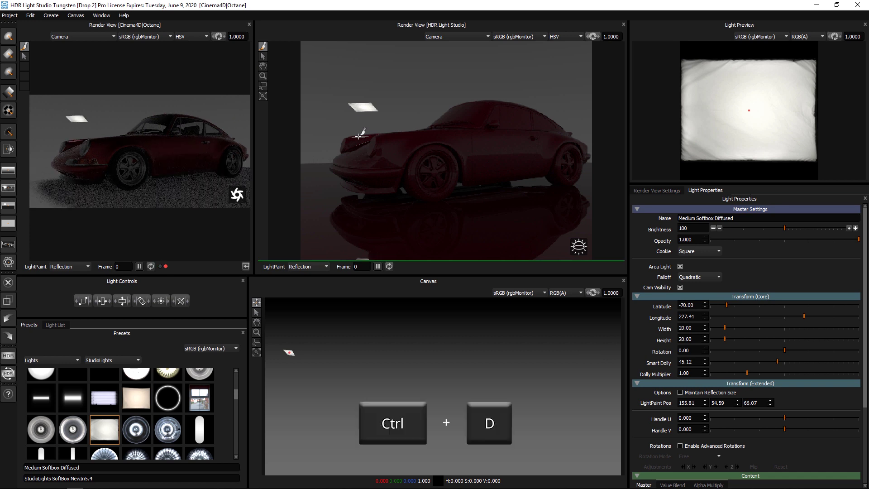
left_click(520, 109)
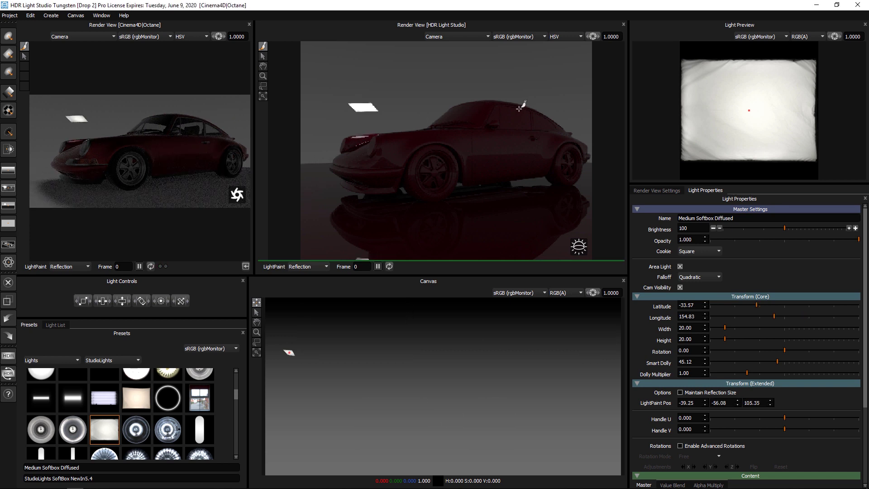
left_click(541, 117)
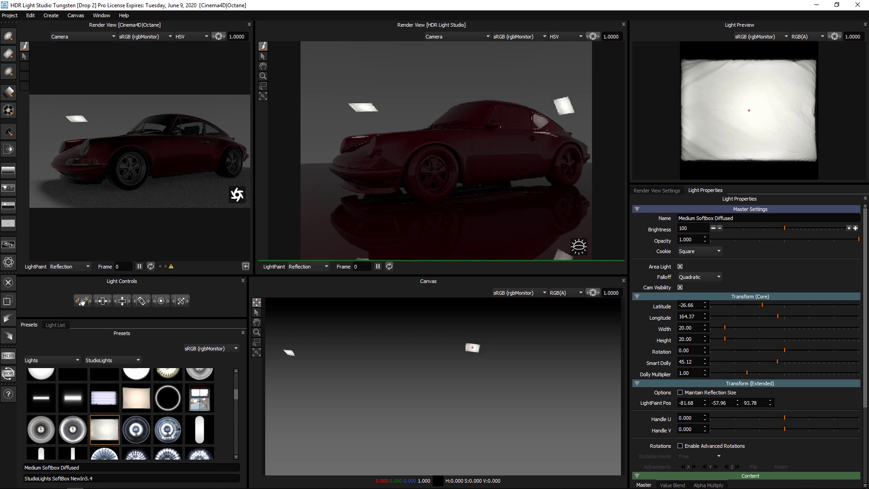
left_click_drag(82, 302, 776, 228)
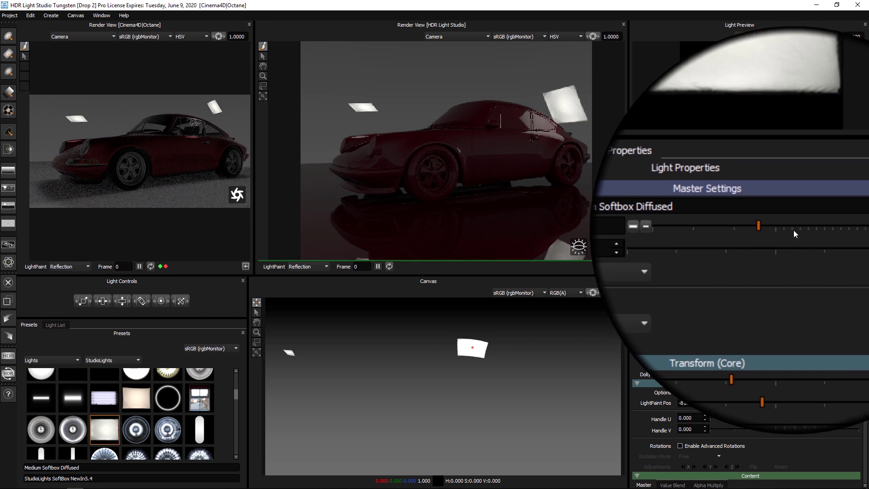
left_click(795, 228)
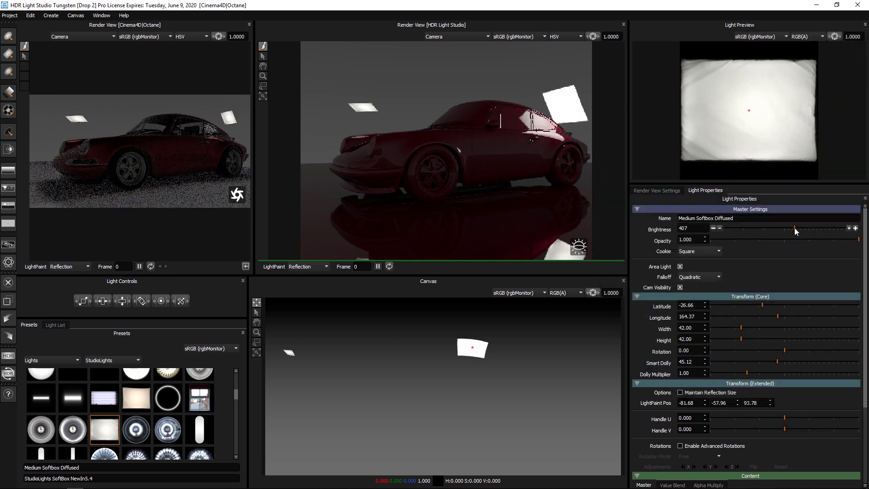
In Cinema 4D, inspect the ImageTexture file feeding the second softbox plane's Texture Emission
left_click(814, 5)
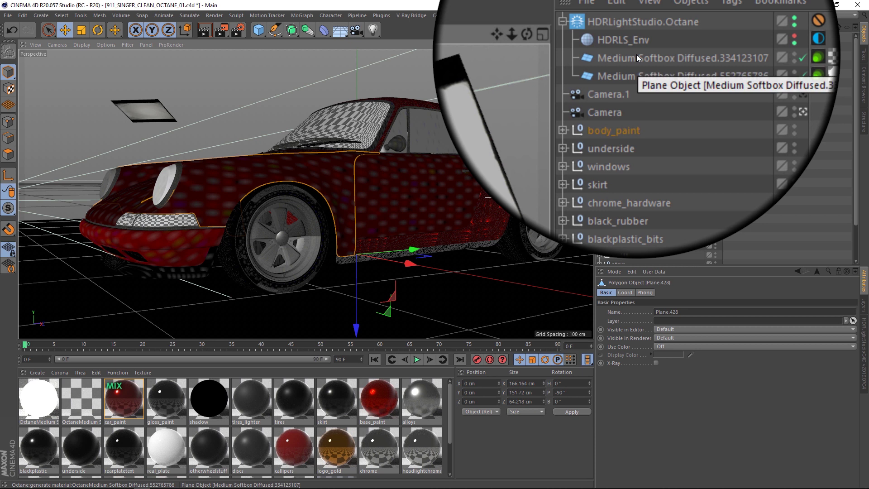
left_click(737, 65)
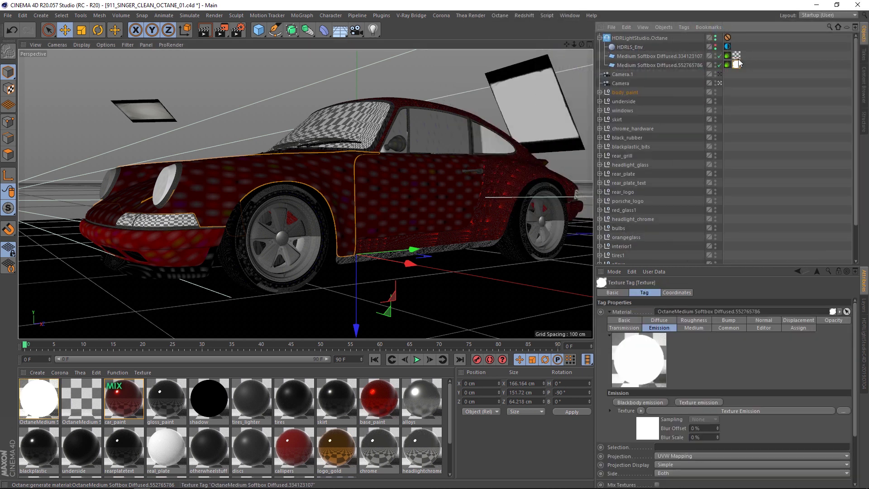
left_click(776, 411)
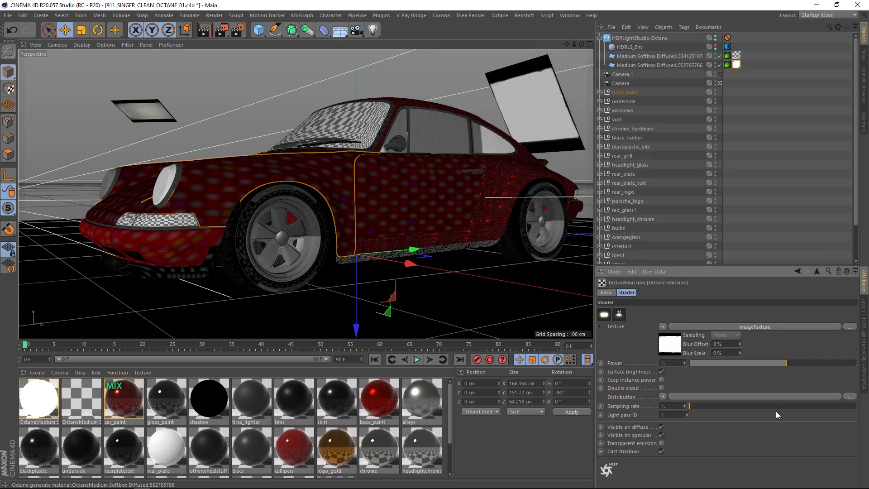
left_click(777, 326)
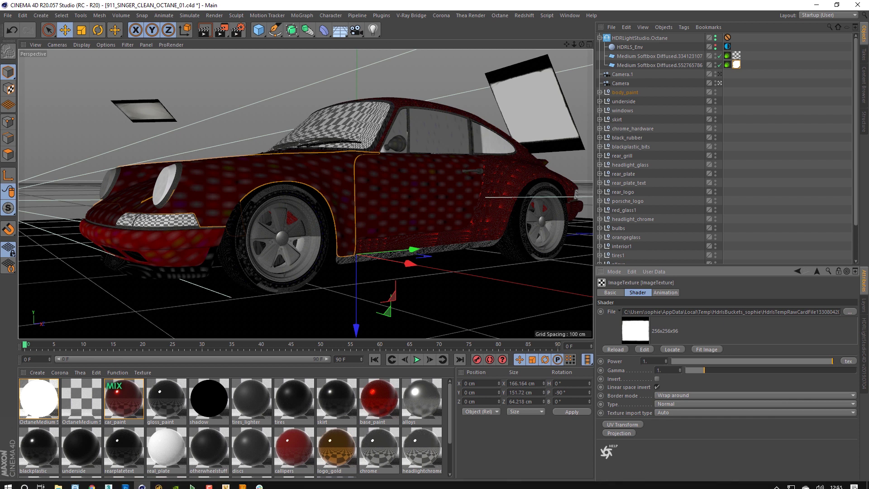
left_click(141, 482)
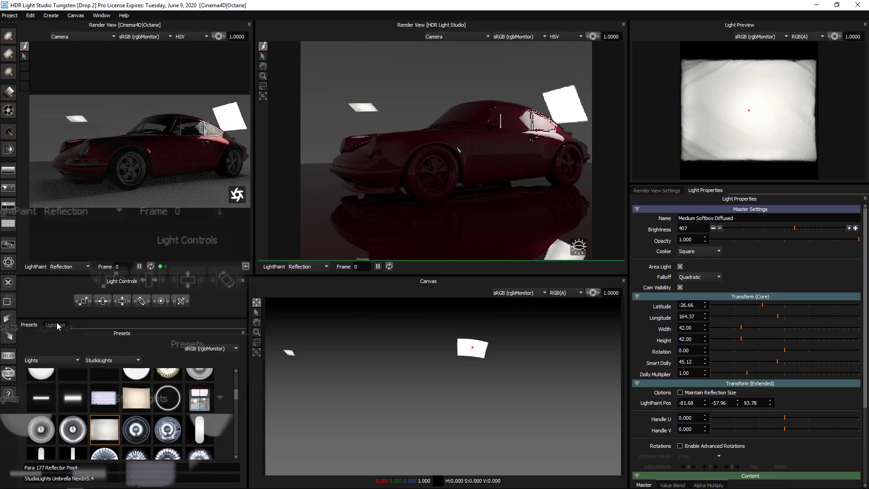
In the Light List, untick Area Light on the first Medium Softbox Diffused and select the second
left_click(55, 324)
left_click(136, 353)
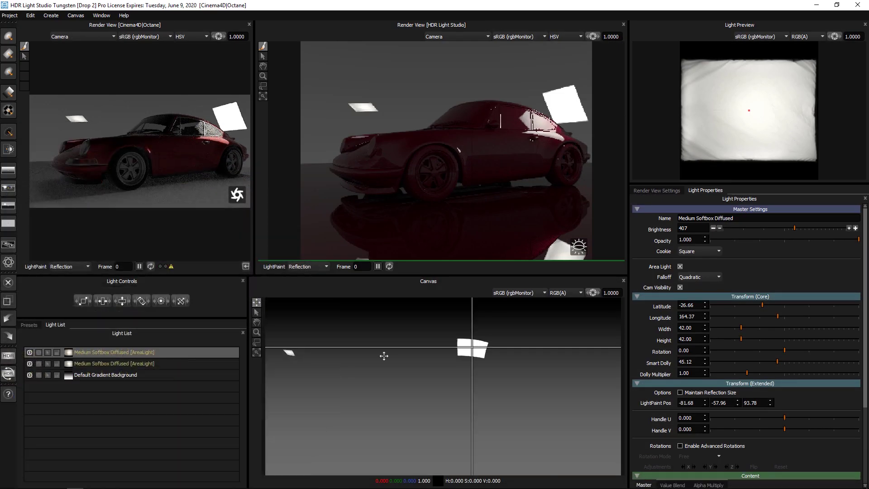
left_click(681, 267)
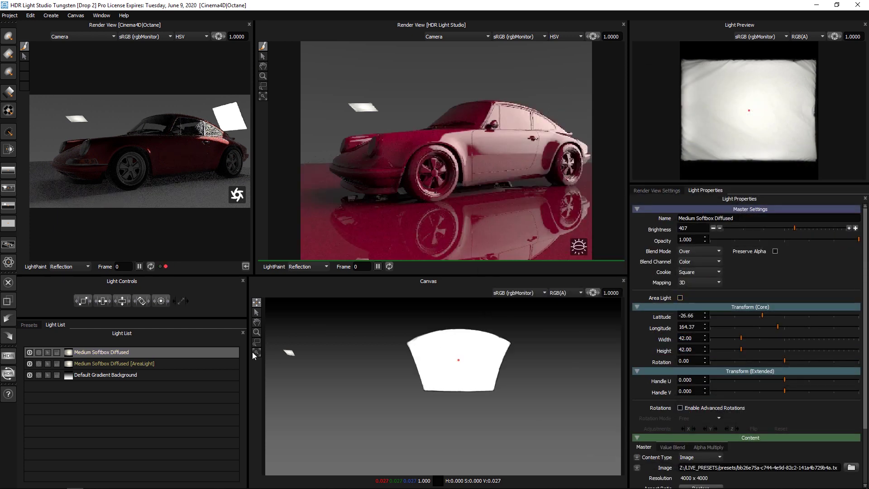
left_click(159, 363)
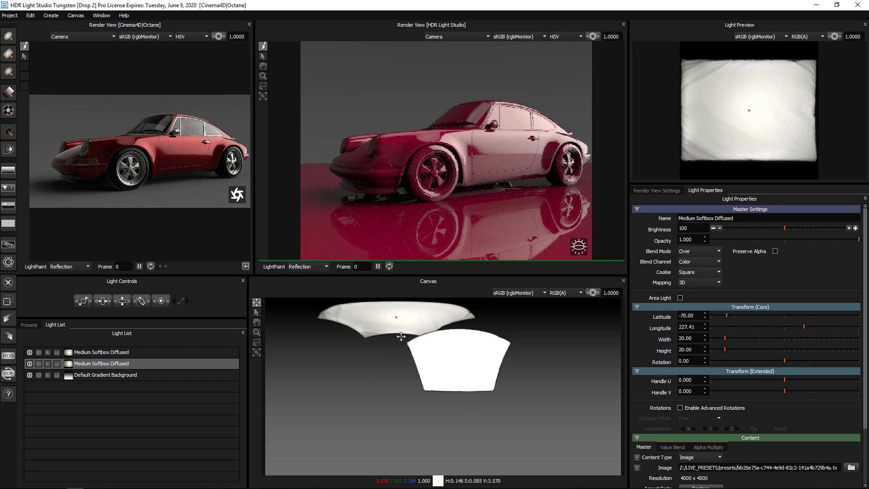
left_click(820, 7)
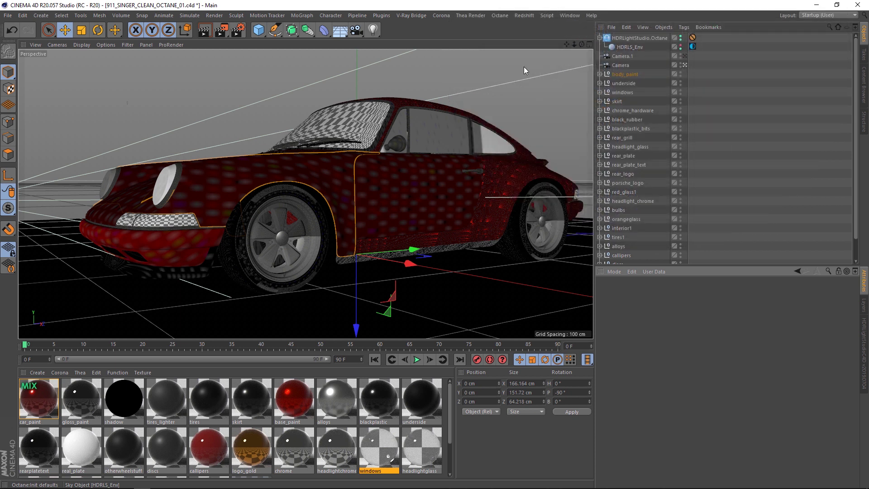
mouse_move(129, 487)
left_click(75, 482)
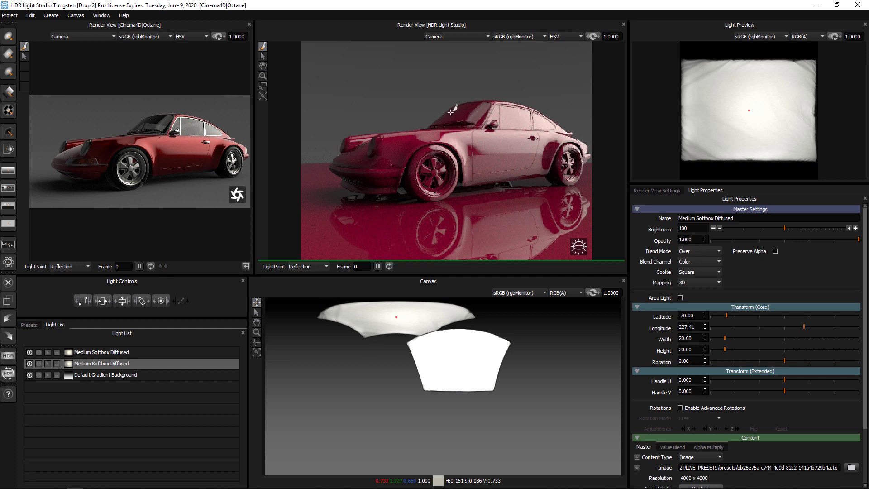
Place the first Medium Softbox Diffused light on the car and shrink it to about half size
left_click(123, 354)
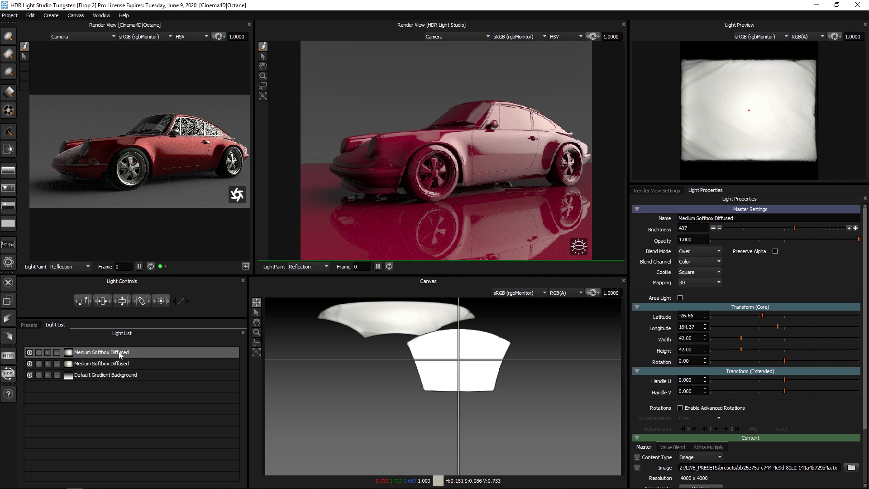
left_click(448, 114)
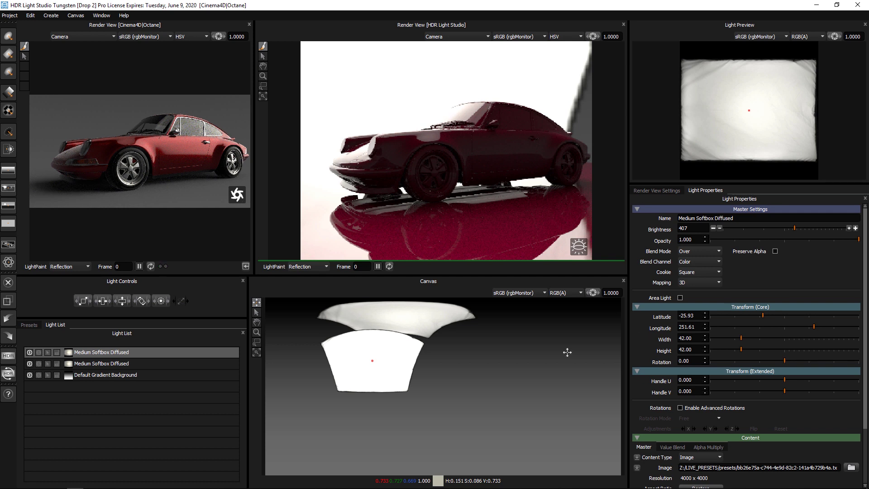
left_click_drag(83, 301, 100, 362)
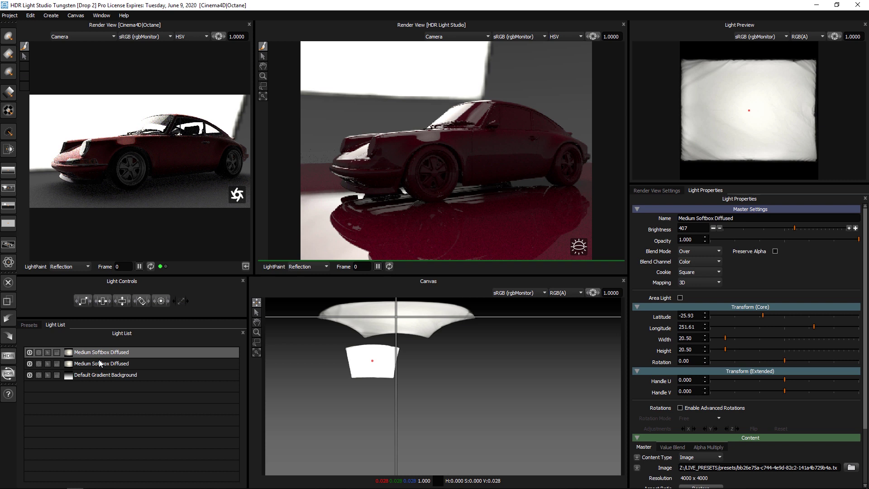
Place the second softbox on the car with brightness 338 and width 56.50
left_click(100, 363)
left_click(501, 135)
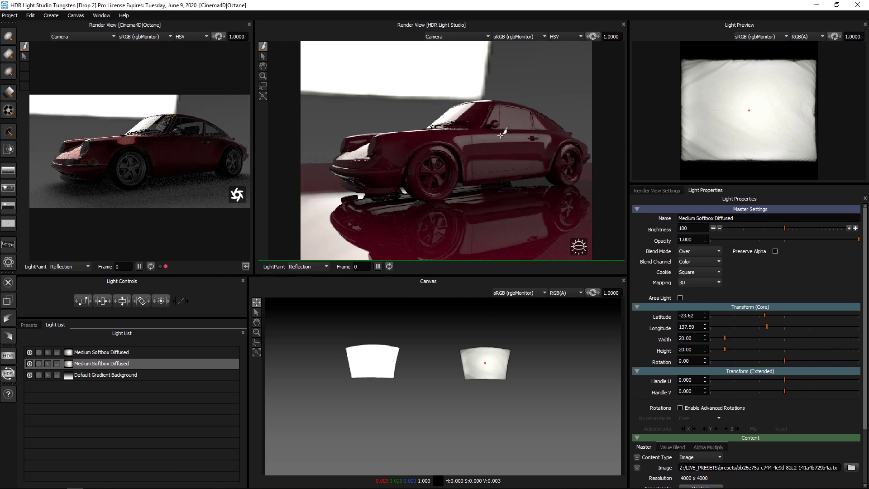
left_click(792, 228)
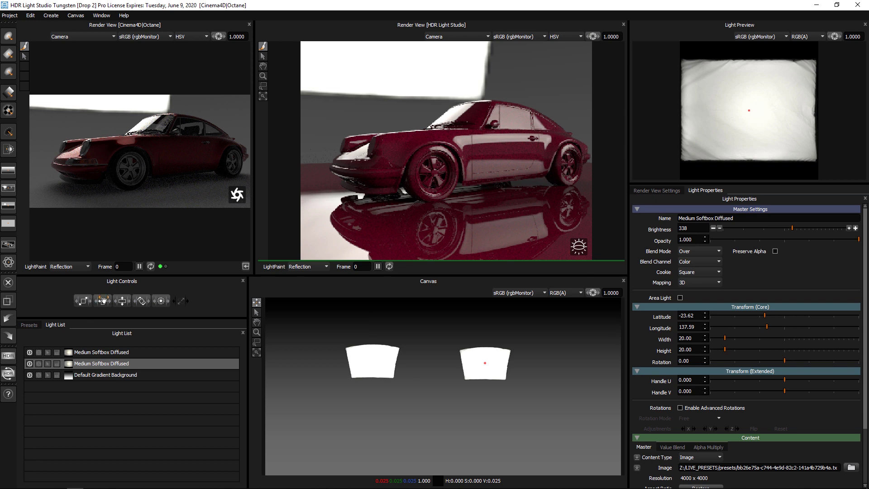
left_click_drag(103, 301, 171, 303)
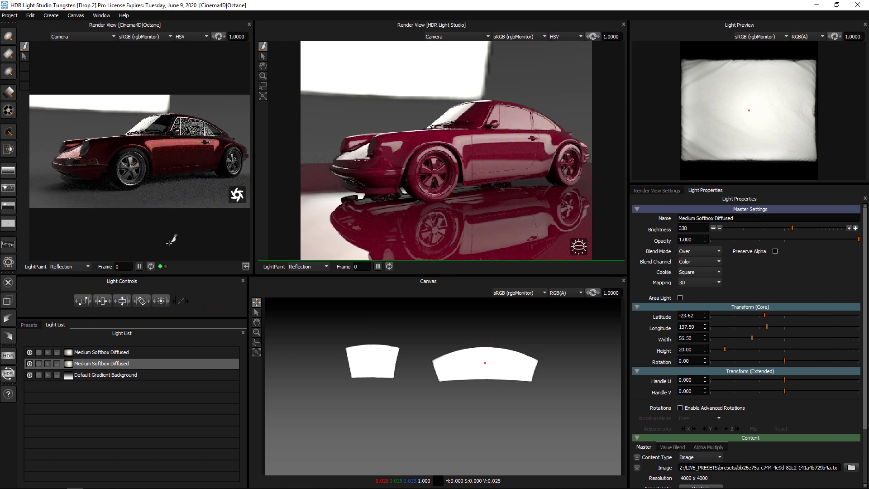
Move the first softbox higher, enlarge the Octane render view, and open Production Render
left_click(116, 352)
left_click(474, 108)
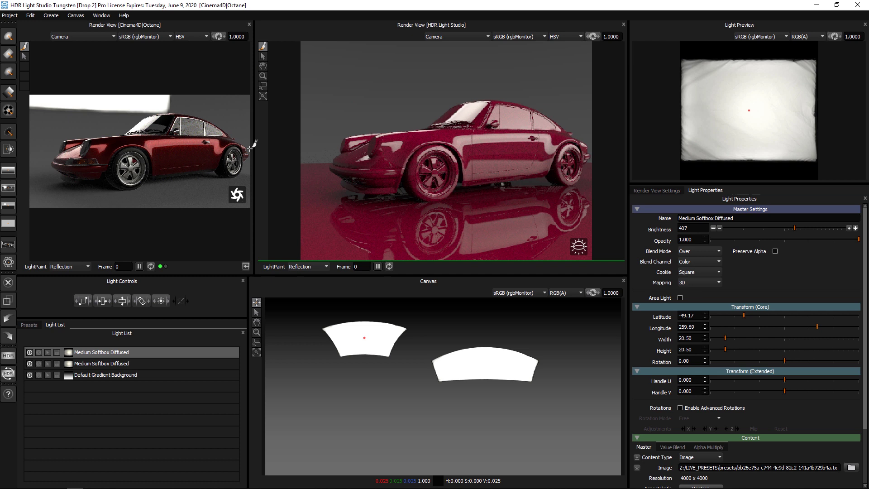
left_click_drag(253, 149, 417, 138)
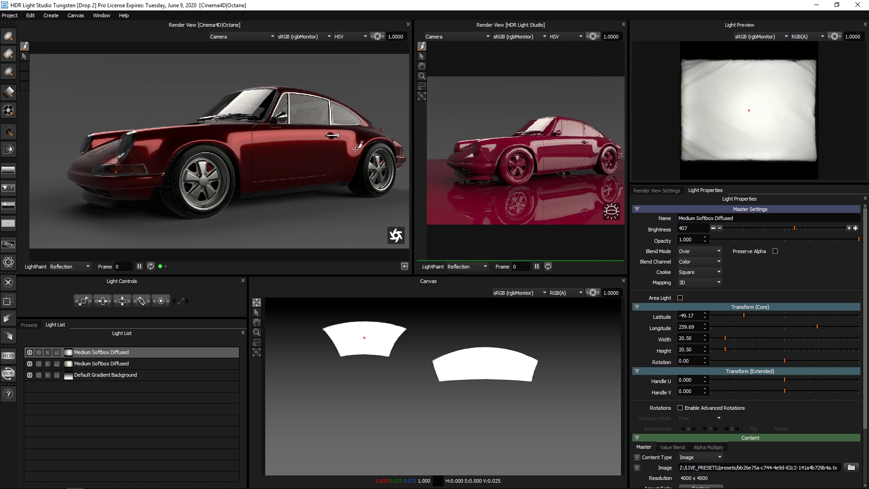
left_click(8, 355)
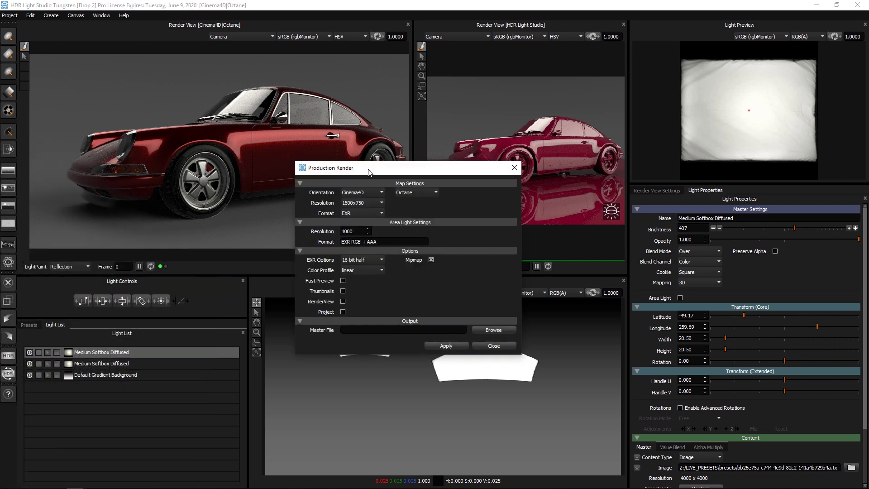
Set the Production Render map resolution to 3000x1500
left_click_drag(365, 171, 362, 262)
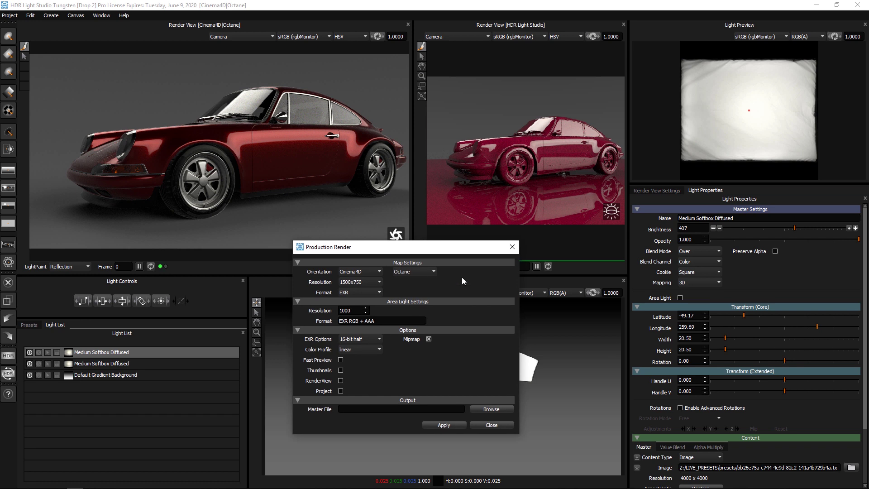
left_click(362, 281)
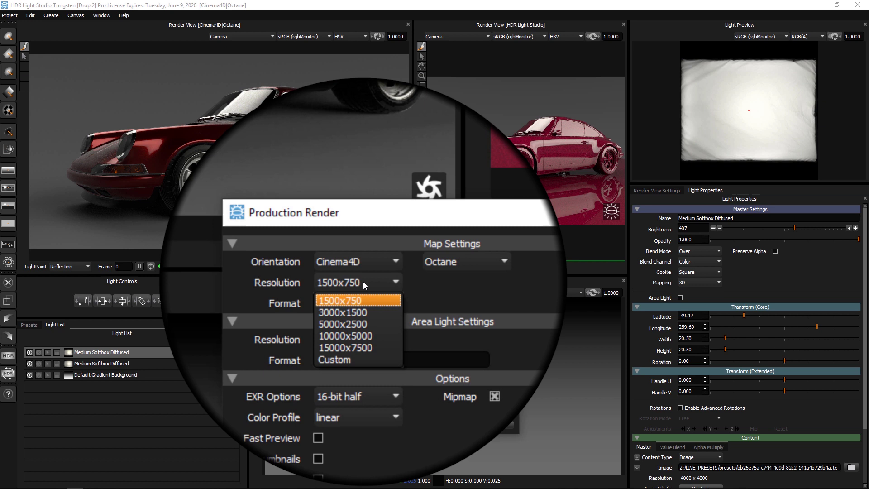
left_click(343, 309)
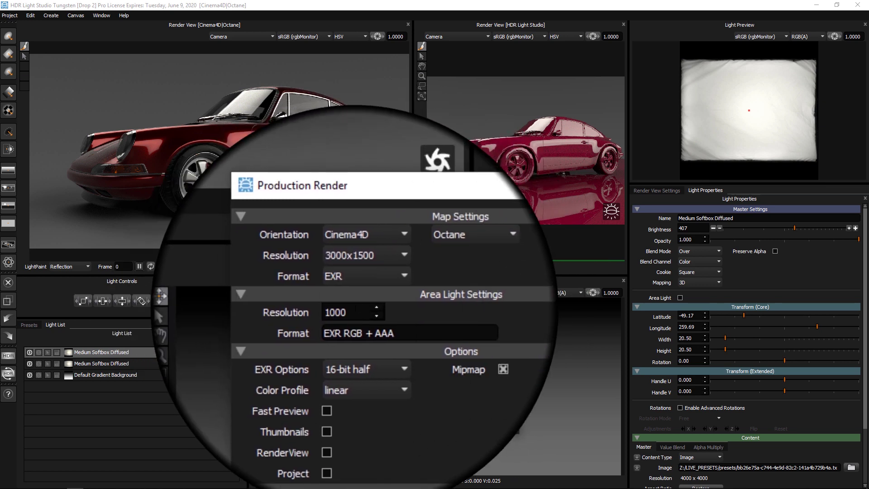
left_click(351, 312)
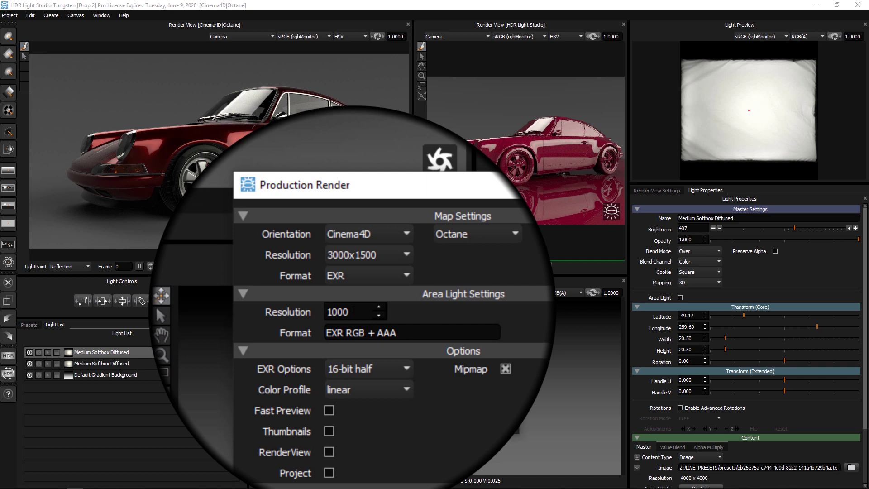
Name the output c4d_newdemo on the Desktop and run the final production render
left_click(466, 398)
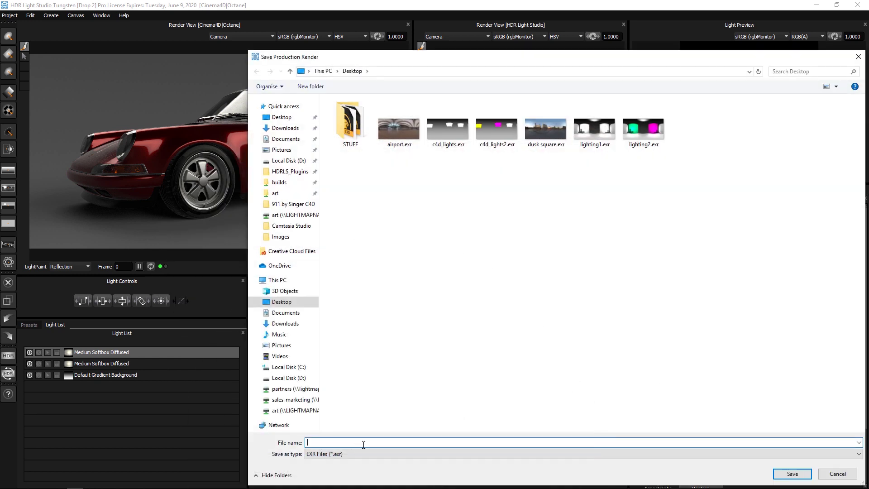
type("c")
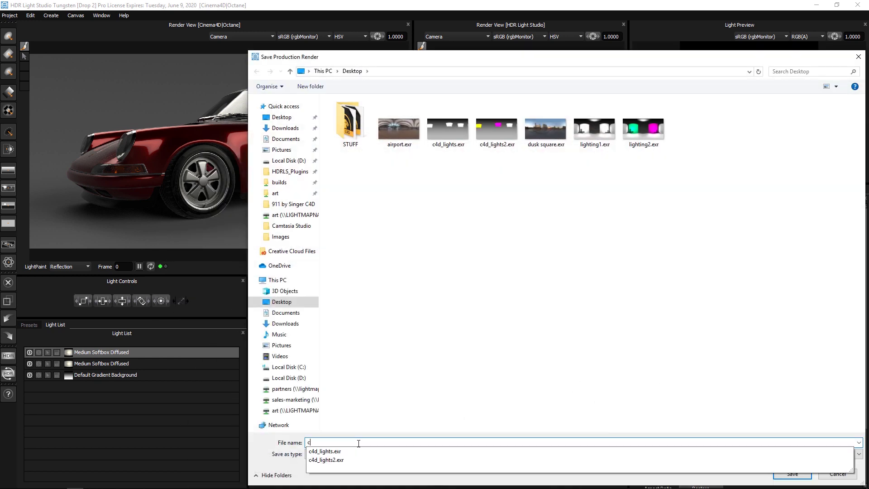
type("4d_newdemo")
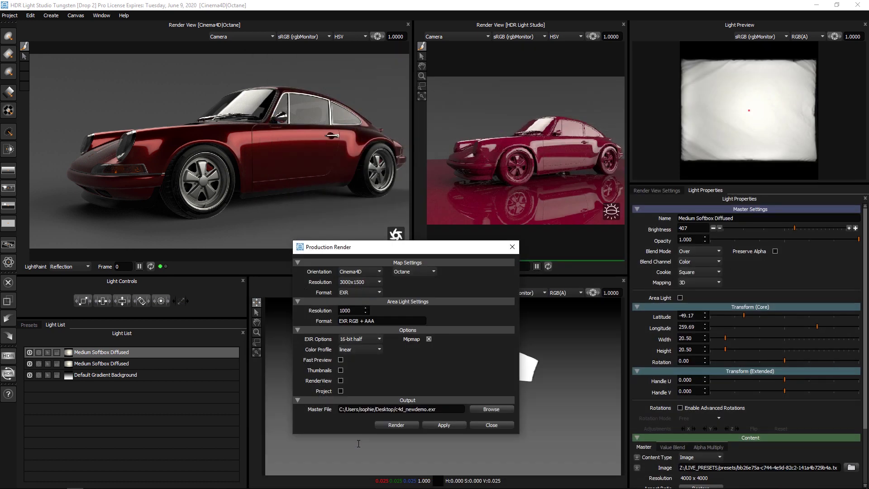
left_click(396, 424)
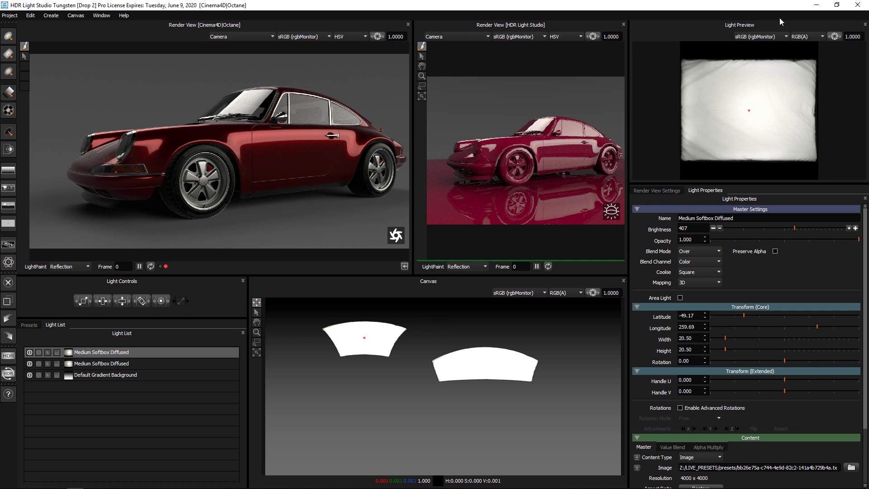
Confirm the HDRLS_Env ImageTexture loads c4d_newdemo.exr, then reopen HDR Light Studio via Connection settings
left_click(820, 7)
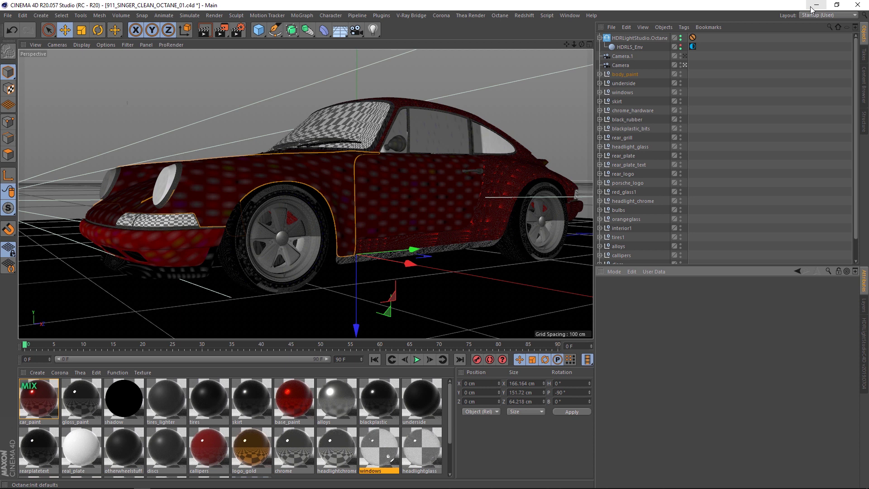
left_click(693, 46)
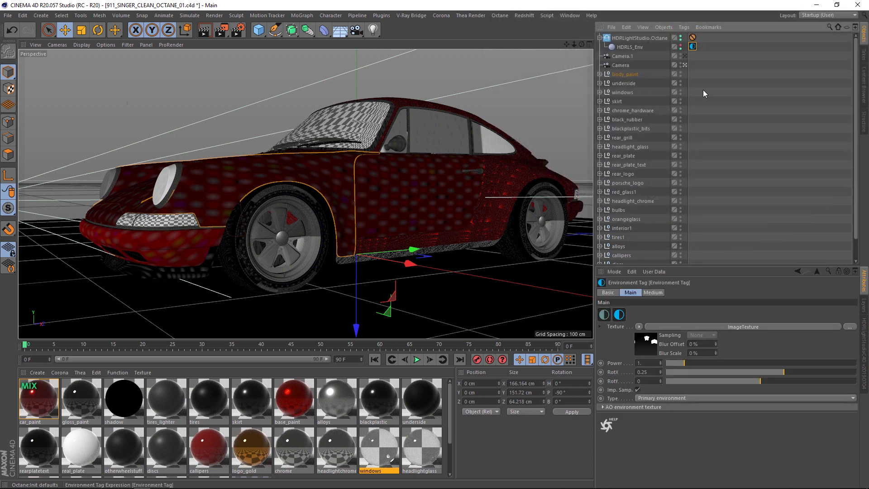
left_click(781, 327)
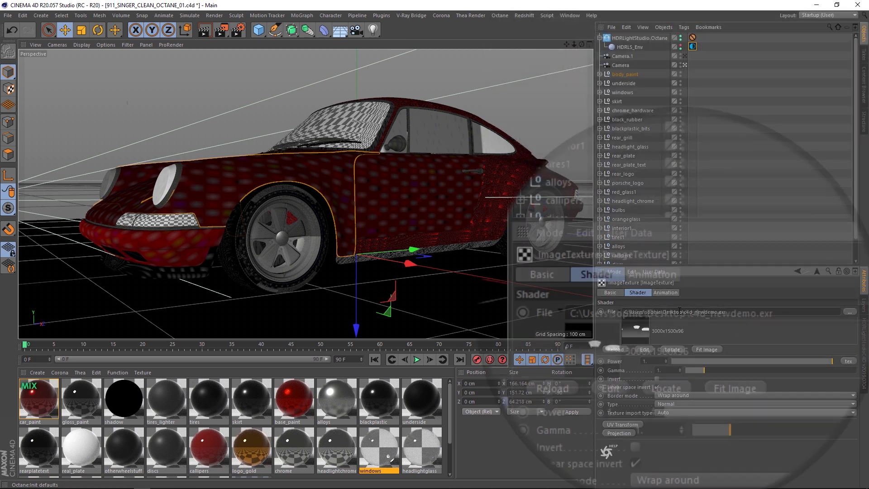
left_click_drag(684, 312, 756, 322)
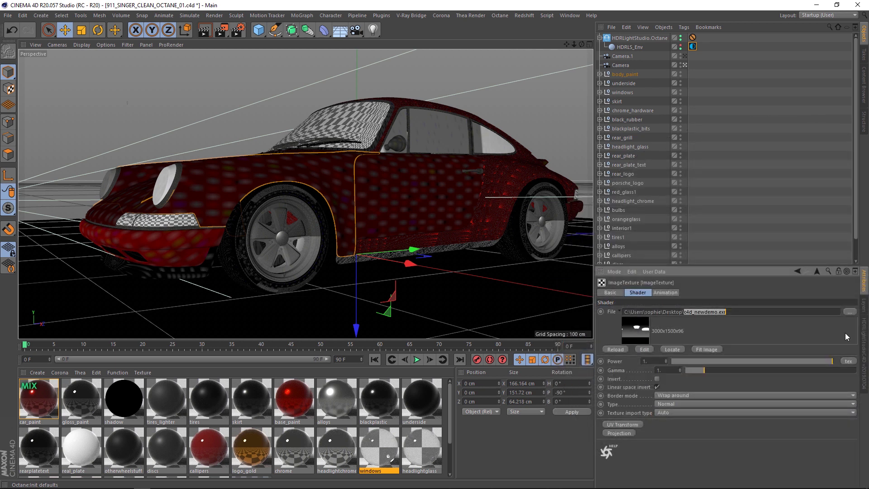
left_click(863, 339)
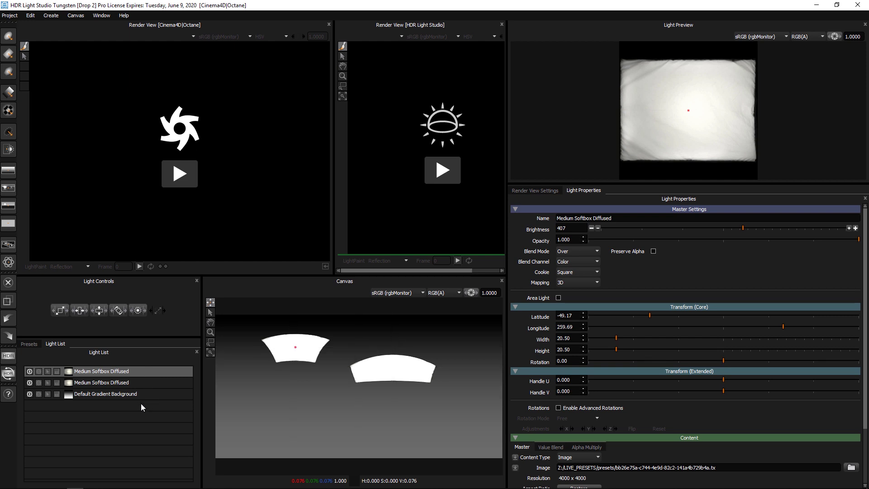
Restart the Octane live preview and widen the render views
left_click(180, 176)
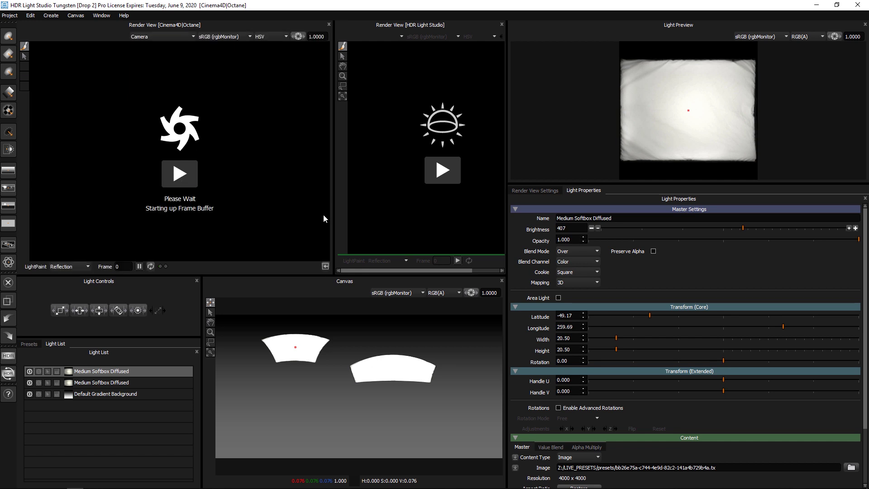
left_click_drag(506, 146, 525, 159)
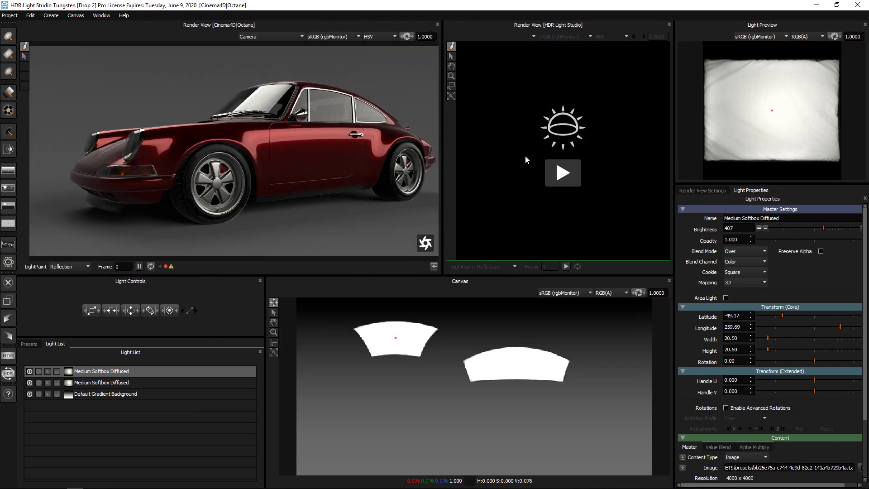
left_click_drag(441, 151, 503, 151)
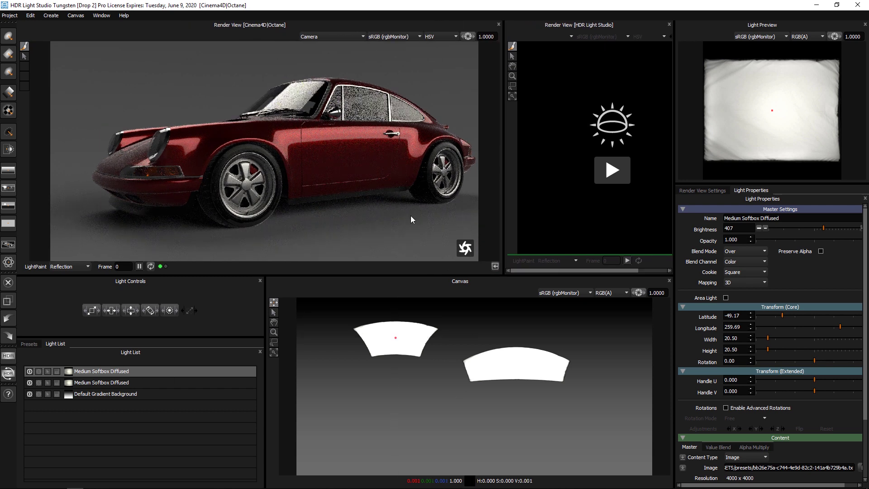
Set the first softbox's Color Mode to Flat and make its colour blue
left_click_drag(865, 410, 862, 472)
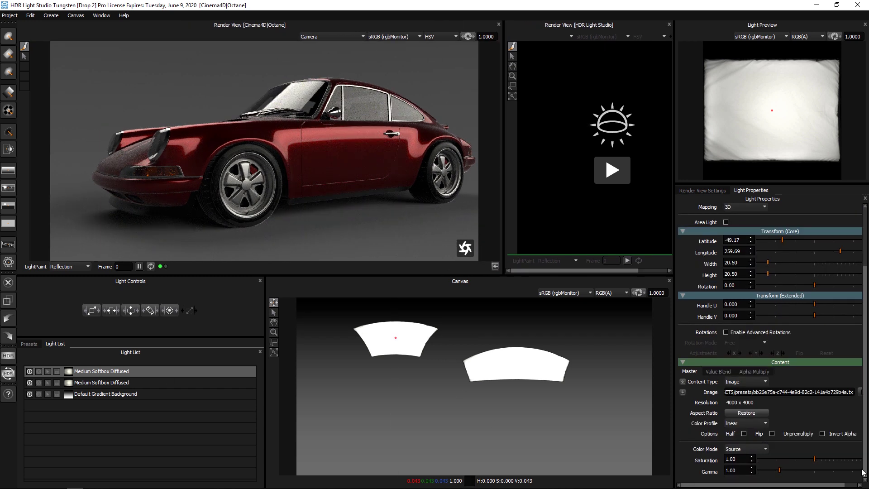
left_click(732, 449)
left_click(732, 452)
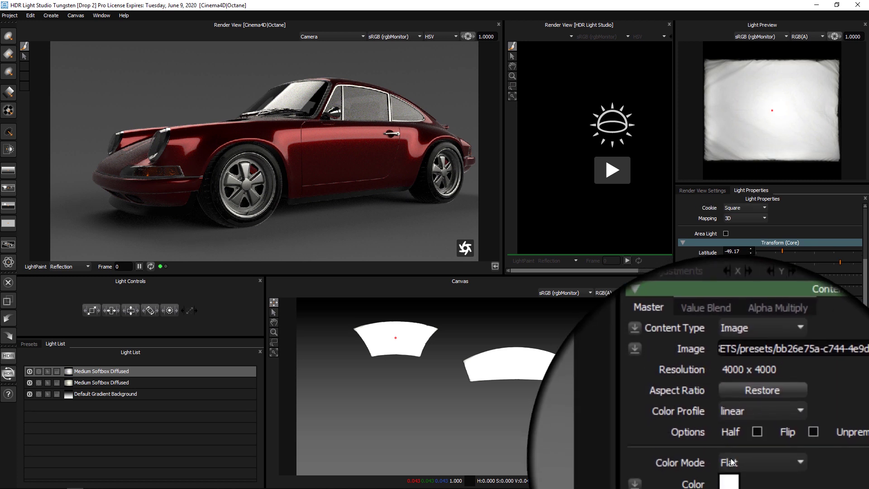
left_click(730, 471)
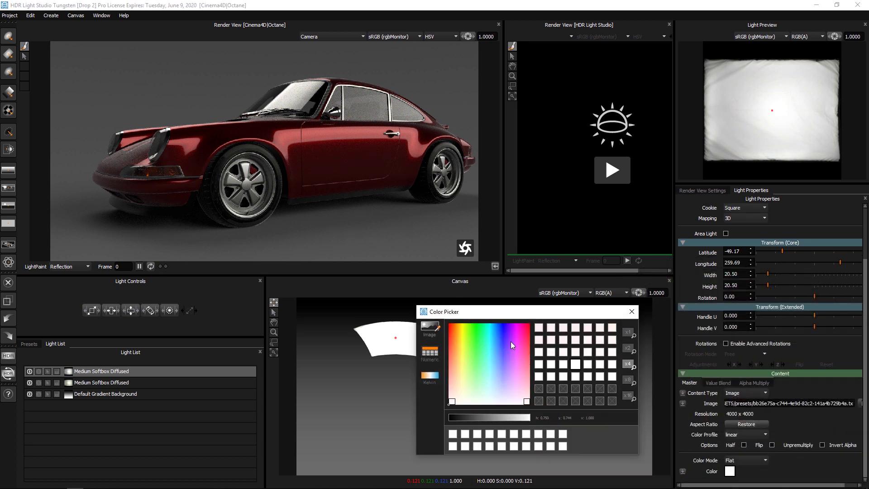
left_click_drag(511, 342, 504, 329)
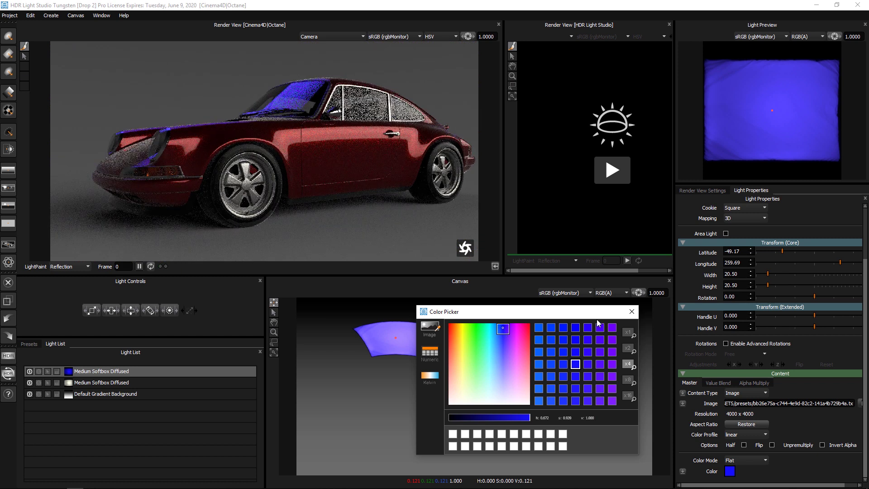
left_click(632, 312)
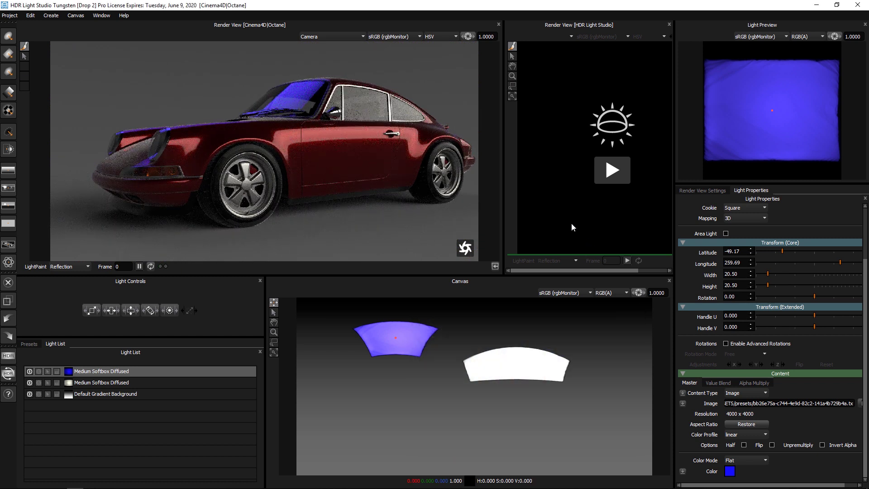
Render the blue lighting map to c4d_newdemo2.exr, based on the c4d_newdemo.exr name
left_click(8, 356)
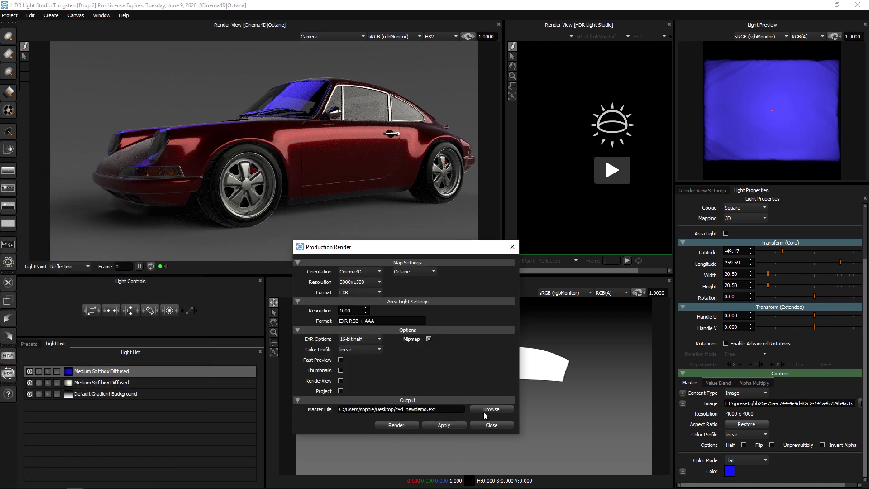
left_click(487, 409)
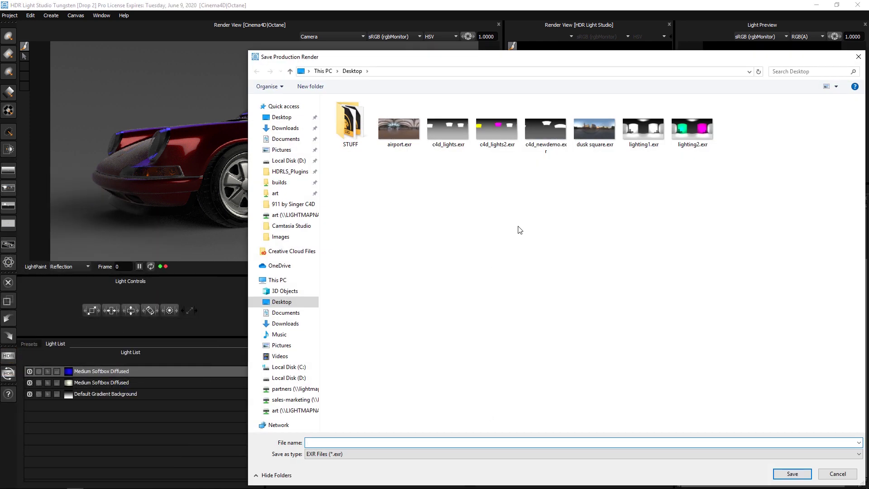
left_click(553, 135)
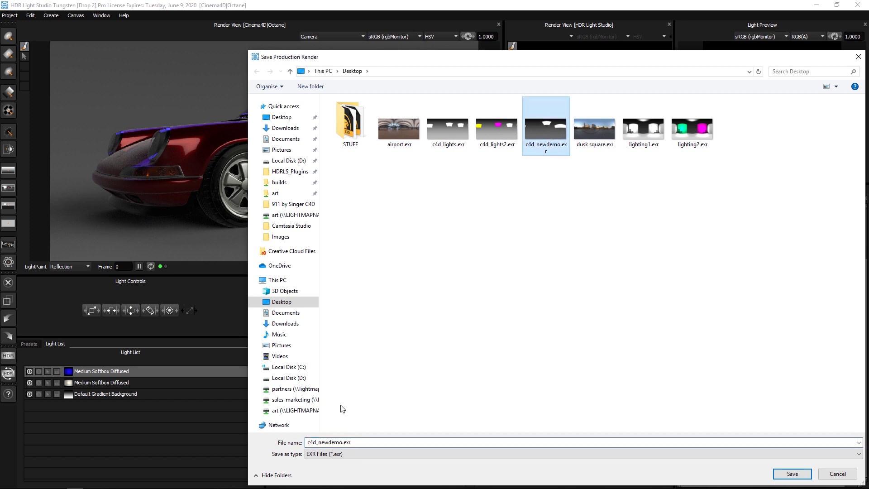
left_click(340, 442)
left_click(343, 442)
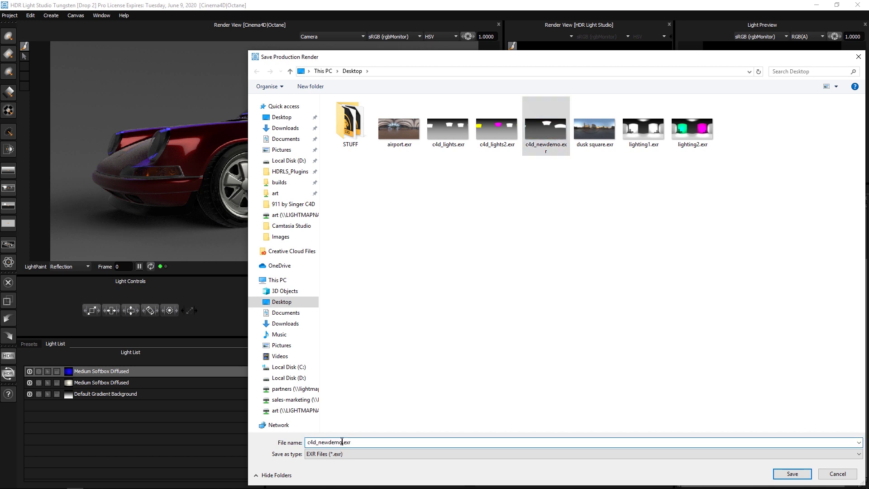
type("2")
left_click(792, 473)
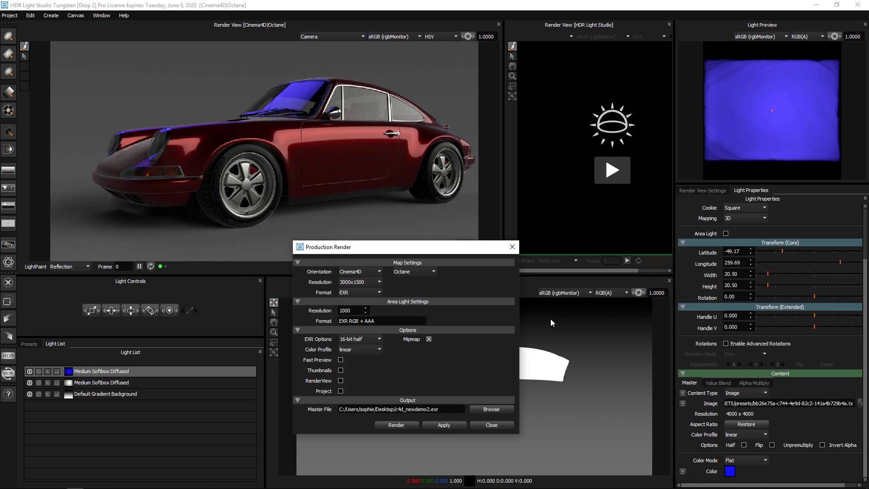
left_click(396, 425)
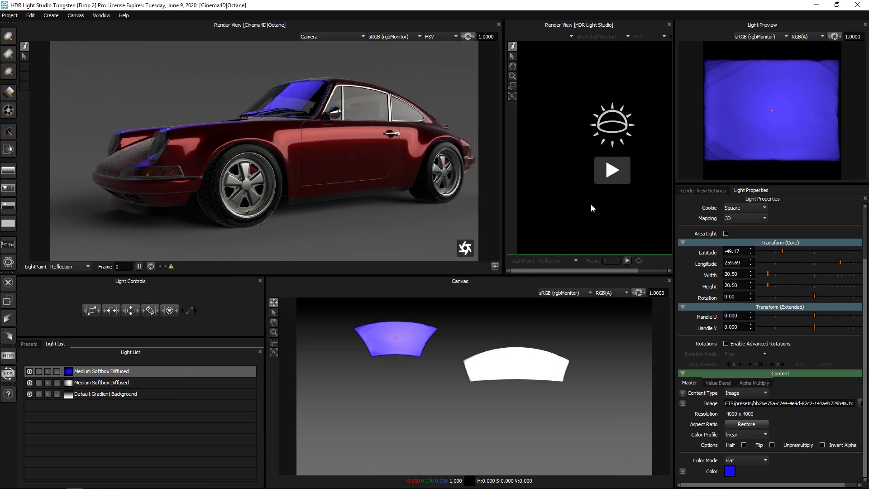
Stop the HDR Light Studio connection and verify HDRLS_Env's image texture loads c4d_newdemo2.exr at 3000x1500
left_click(821, 6)
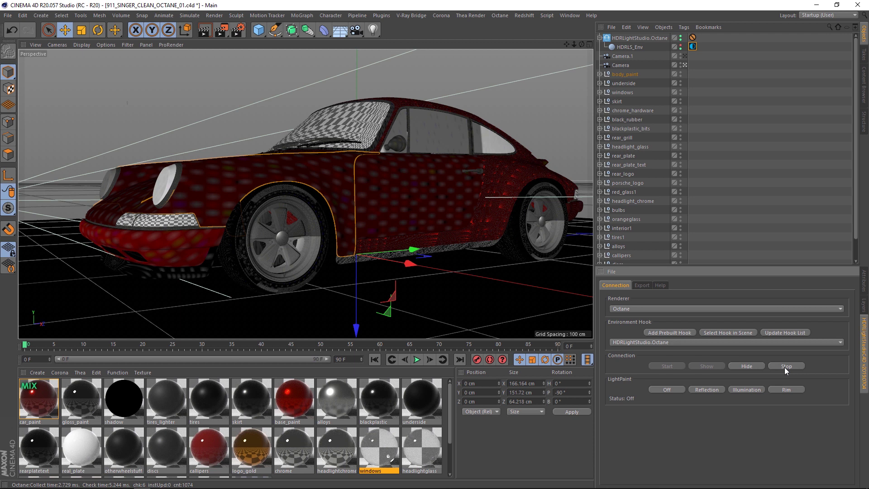
left_click(784, 367)
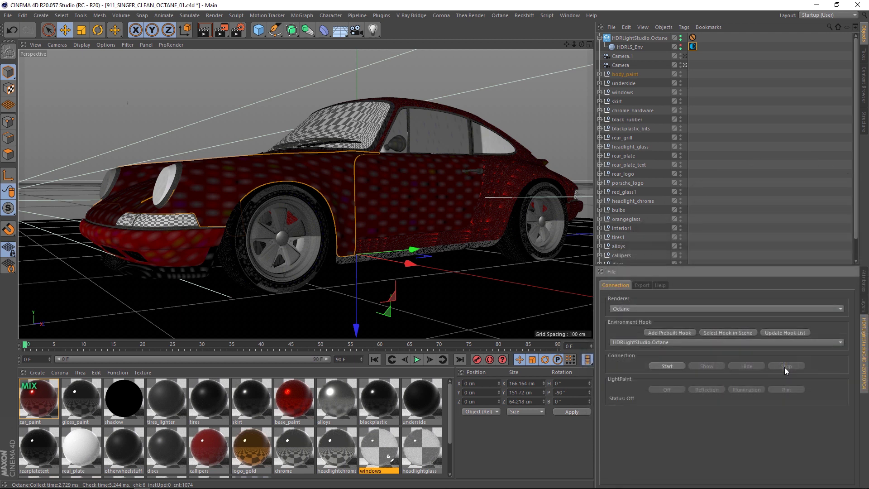
left_click(692, 47)
left_click(865, 285)
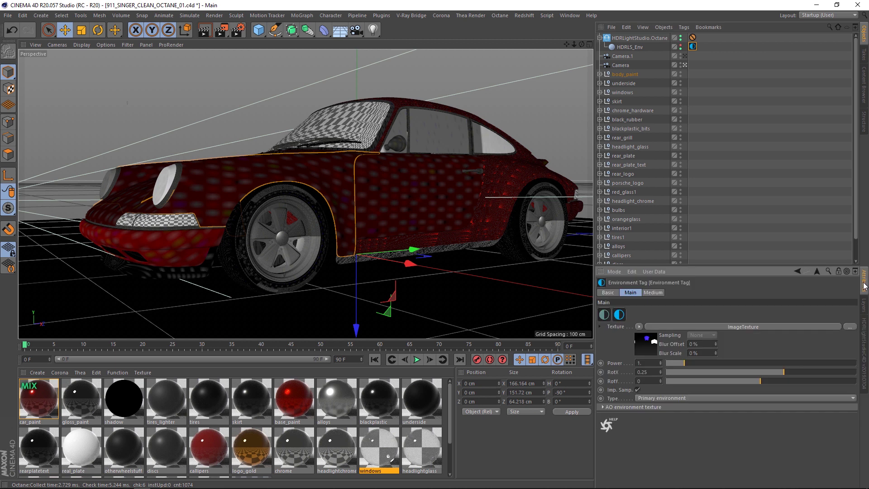
left_click(794, 326)
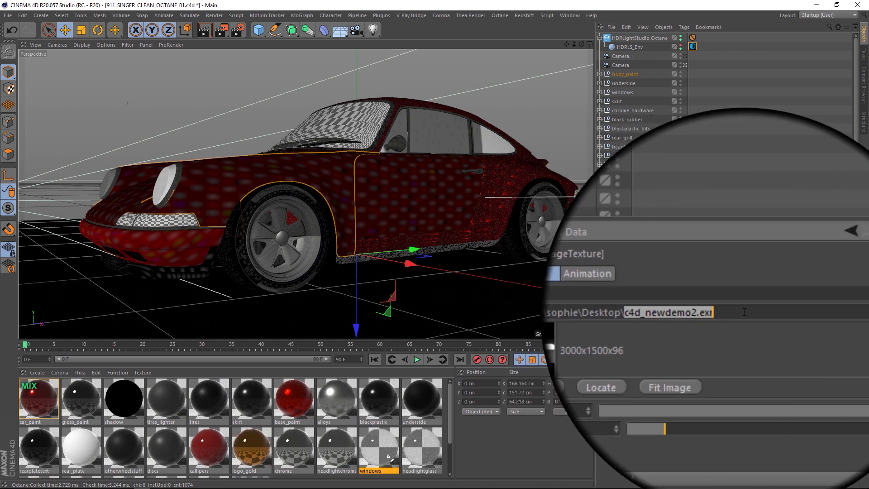